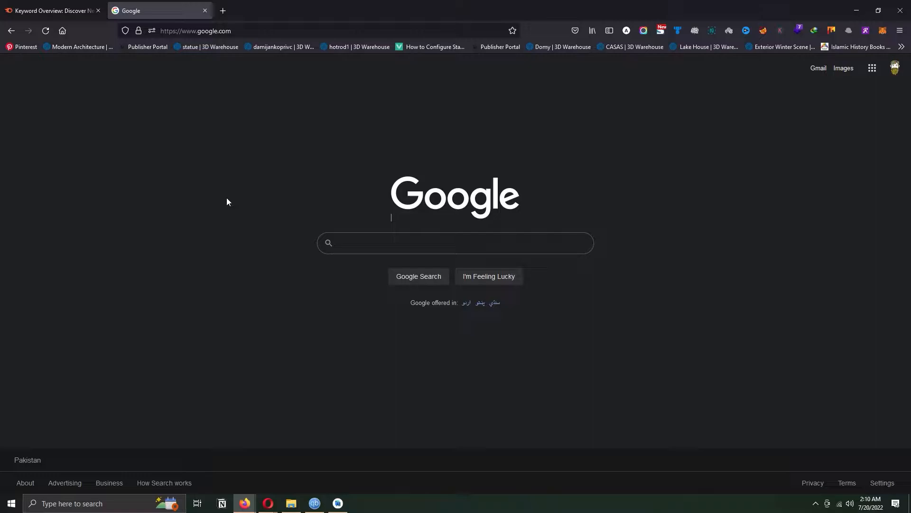
- Look up the keyword "laptop" in Semrush's Keyword Overview for the US database
click(51, 11)
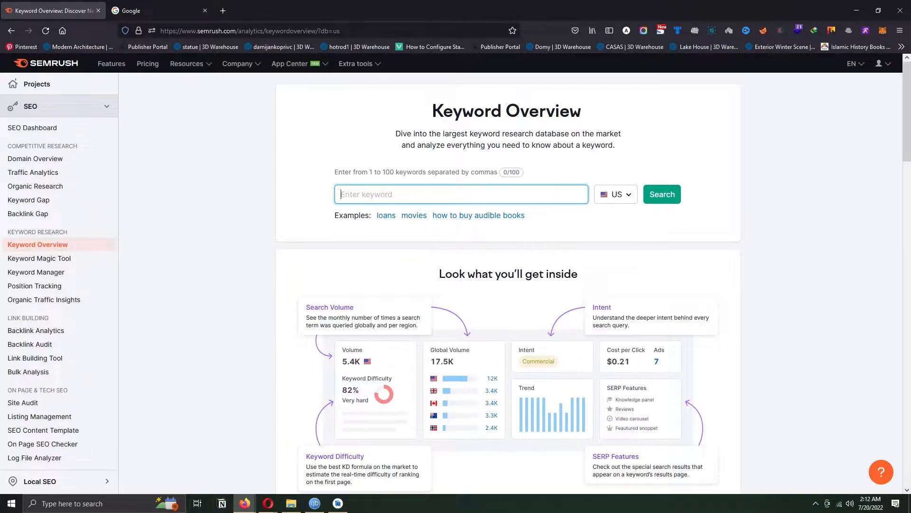
text(laptop)
key(Return)
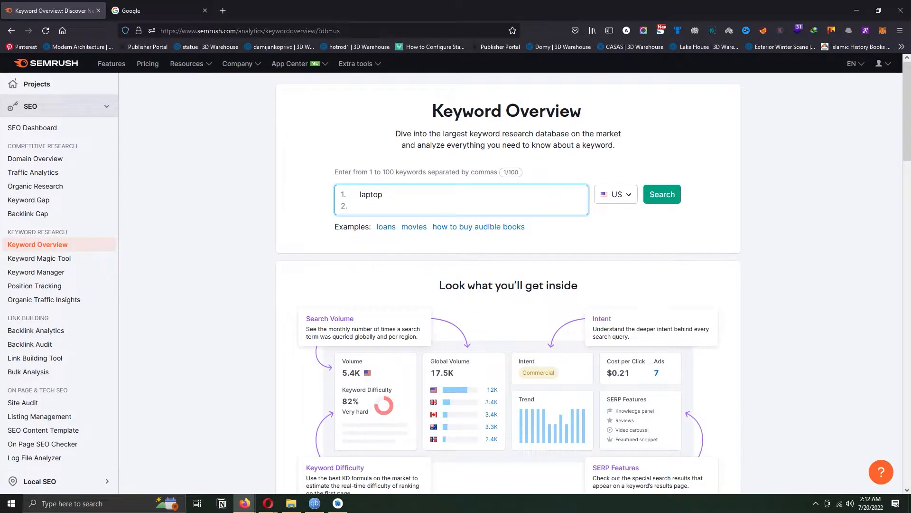
click(669, 201)
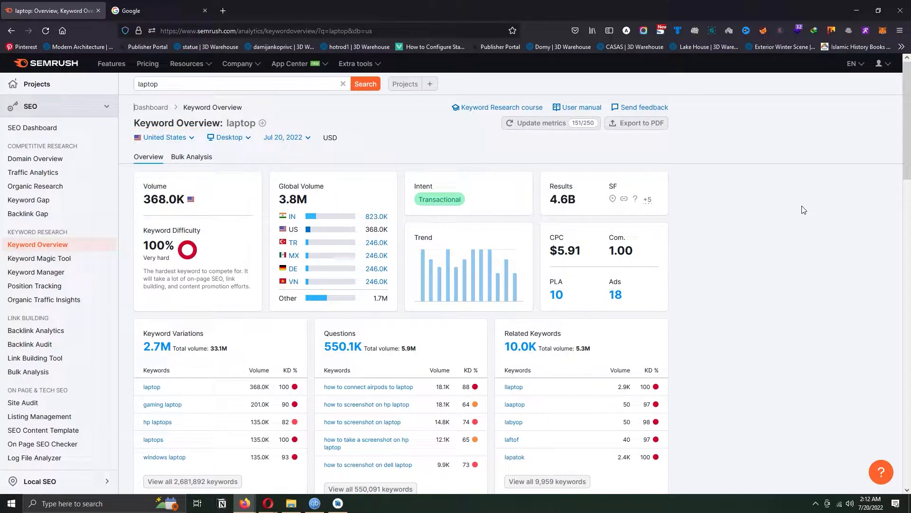
- Examine the country database options, laptop keyword metrics, SERP Analysis table and ad sections of the overview report
click(195, 144)
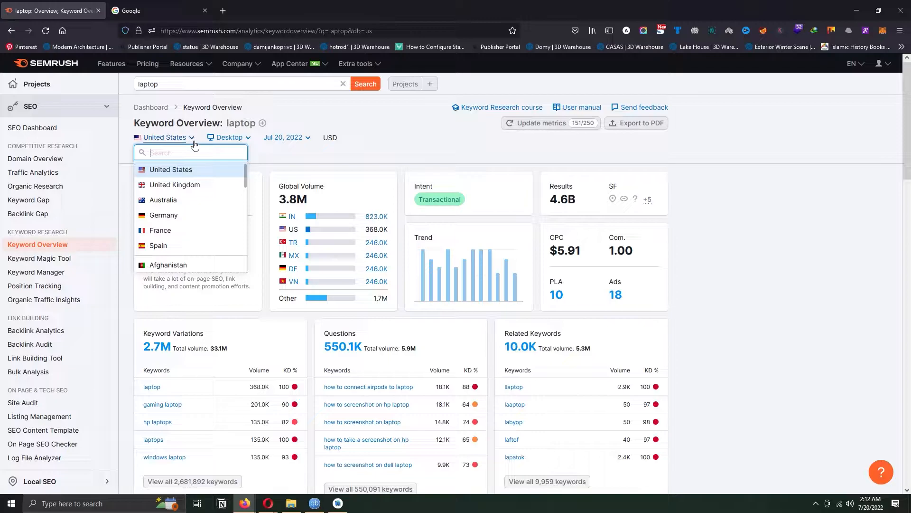
click(275, 159)
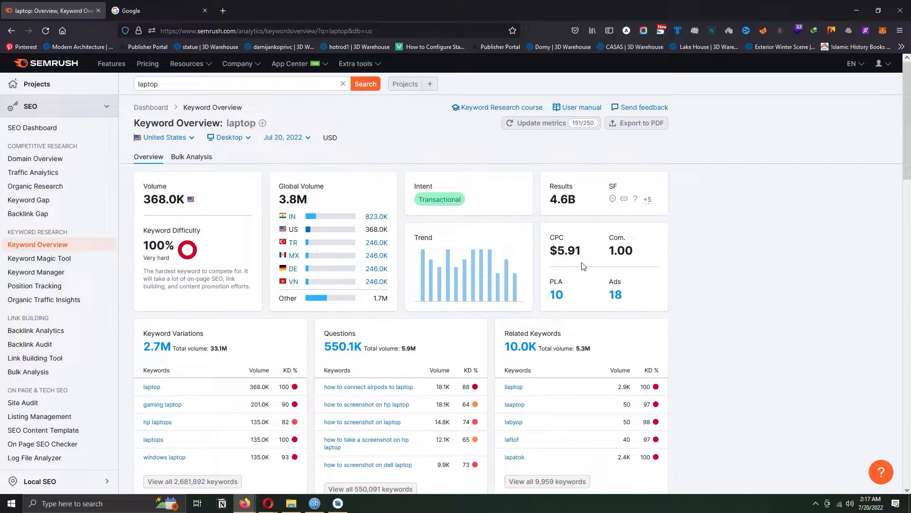
scroll(583, 266, down, 4)
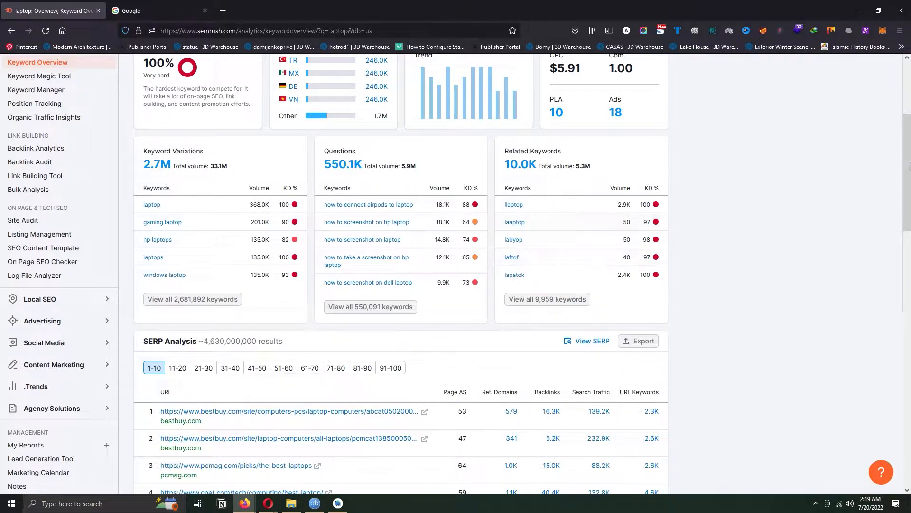
scroll(909, 232, down, 5)
drag(909, 232, 908, 240)
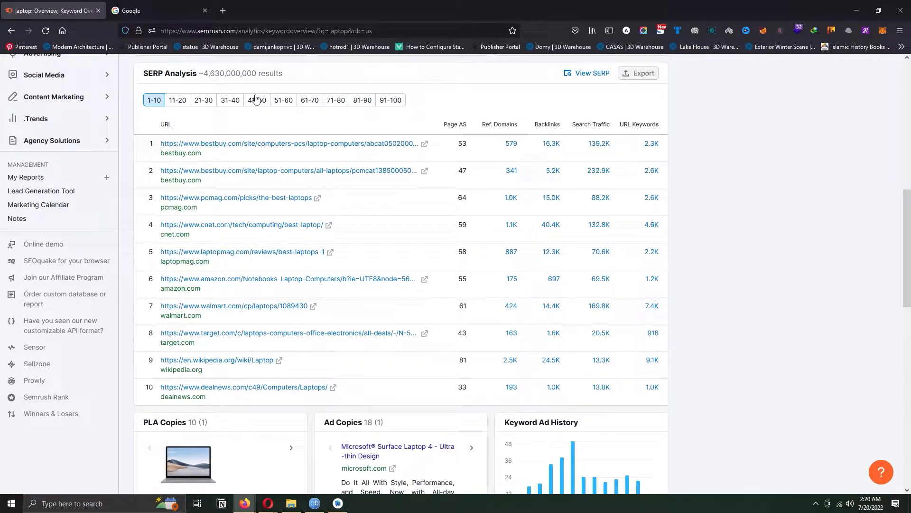
drag(204, 75, 260, 80)
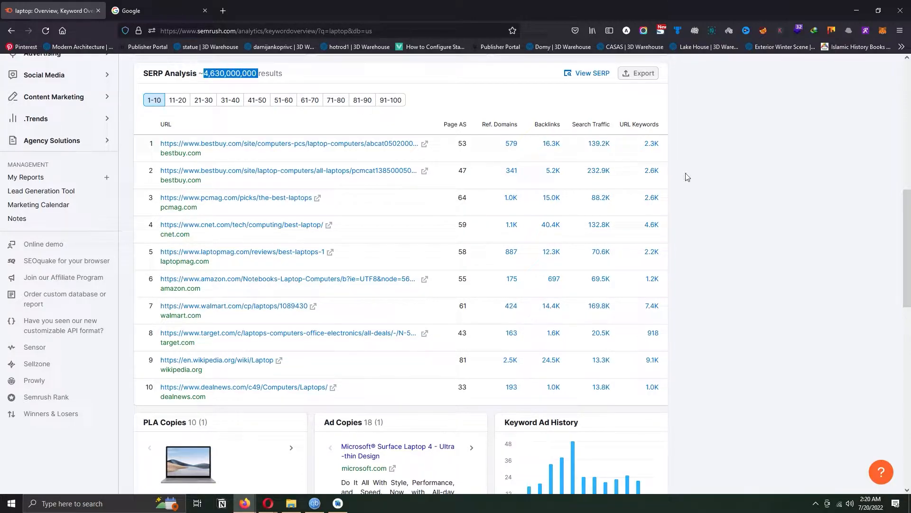
scroll(603, 157, up, 10)
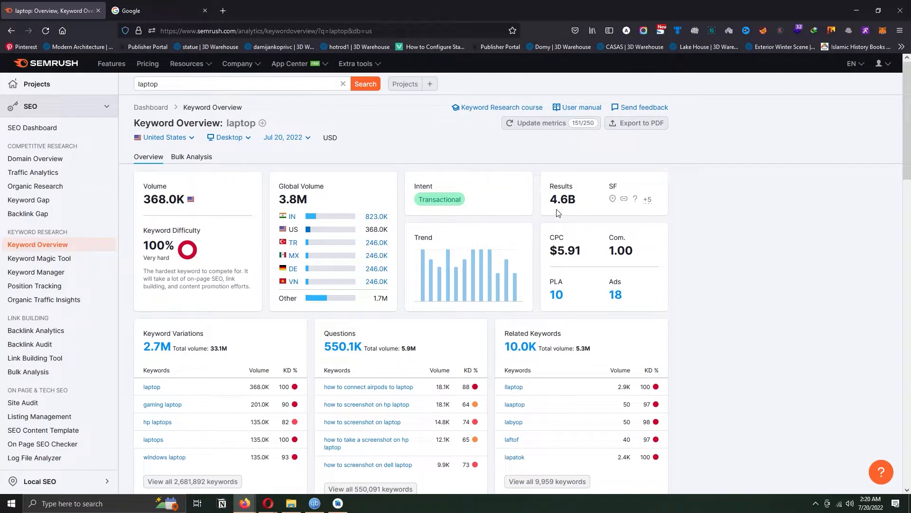
drag(910, 145, 910, 277)
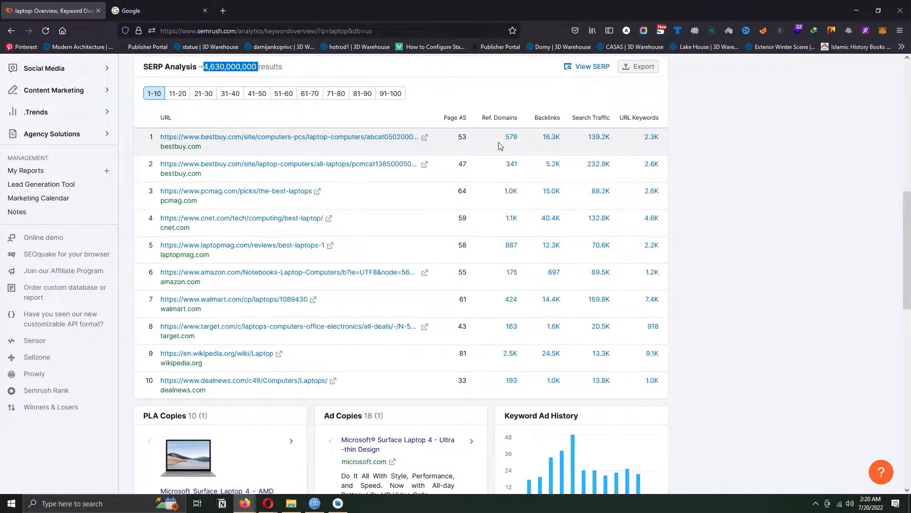
mouse_move(491, 127)
drag(907, 263, 909, 301)
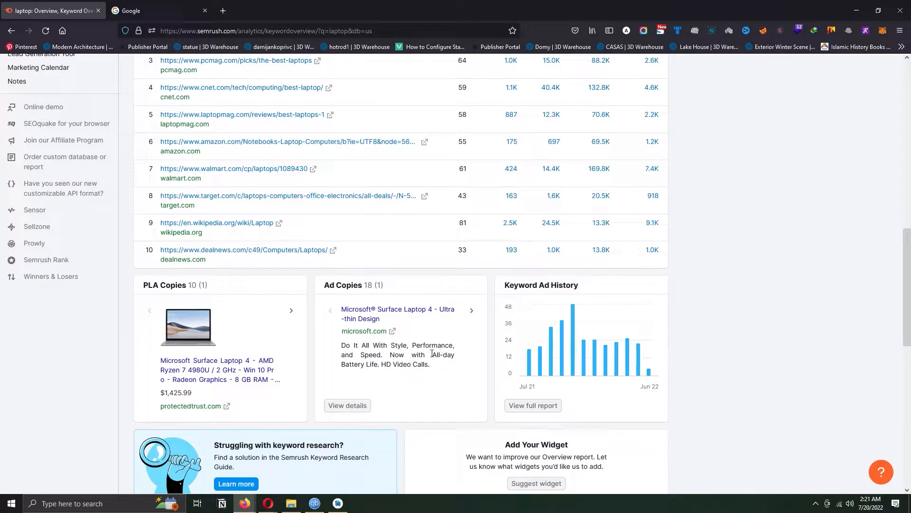
- Open the Keyword Magic Tool for "laptop" and browse its Broad Match keyword list
drag(908, 319, 908, 153)
scroll(332, 204, down, 2)
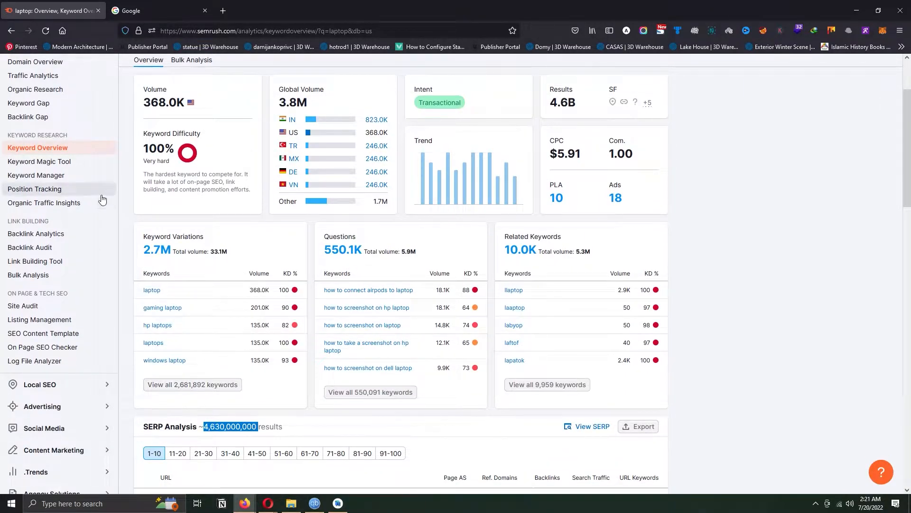
click(64, 163)
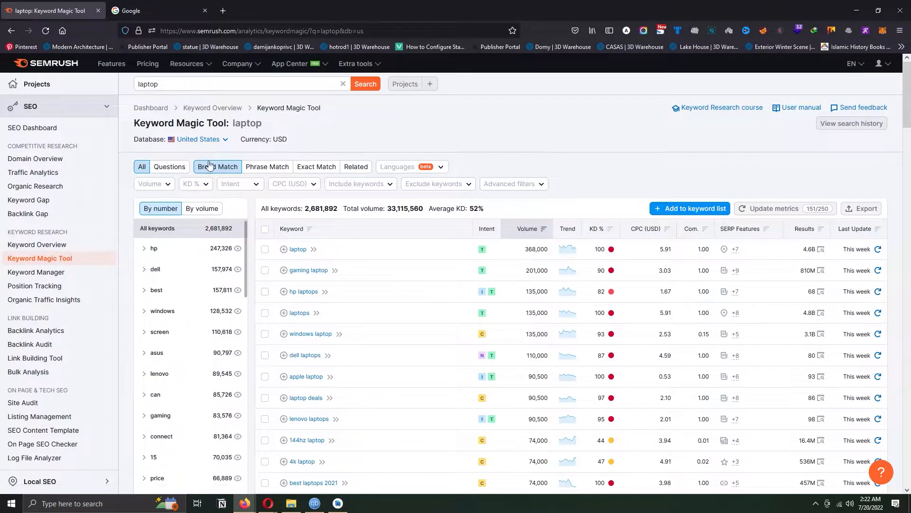
mouse_move(908, 121)
mouse_down()
mouse_move(910, 205)
mouse_move(909, 122)
mouse_up()
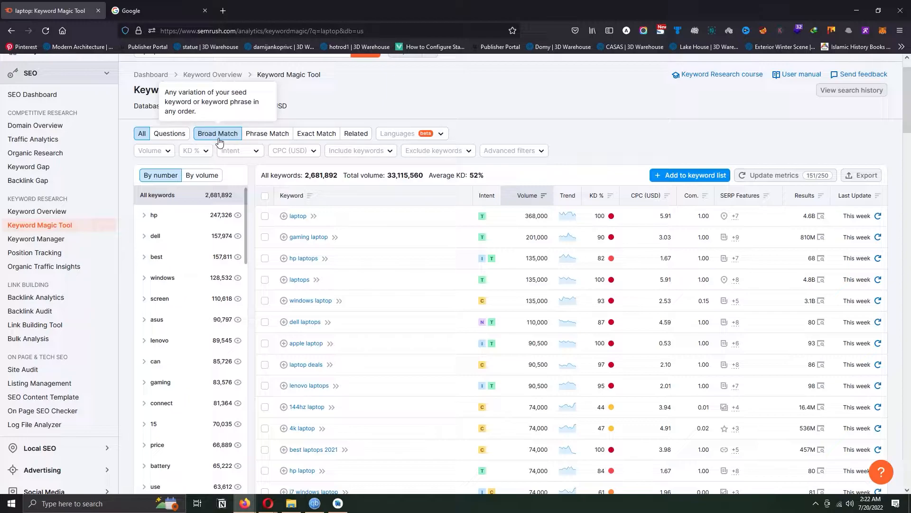
scroll(910, 130, down, 2)
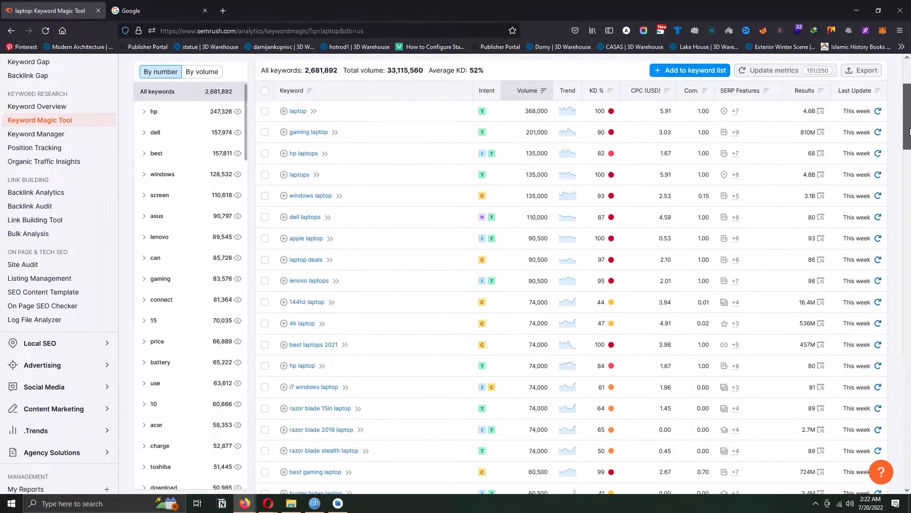
scroll(910, 130, down, 3)
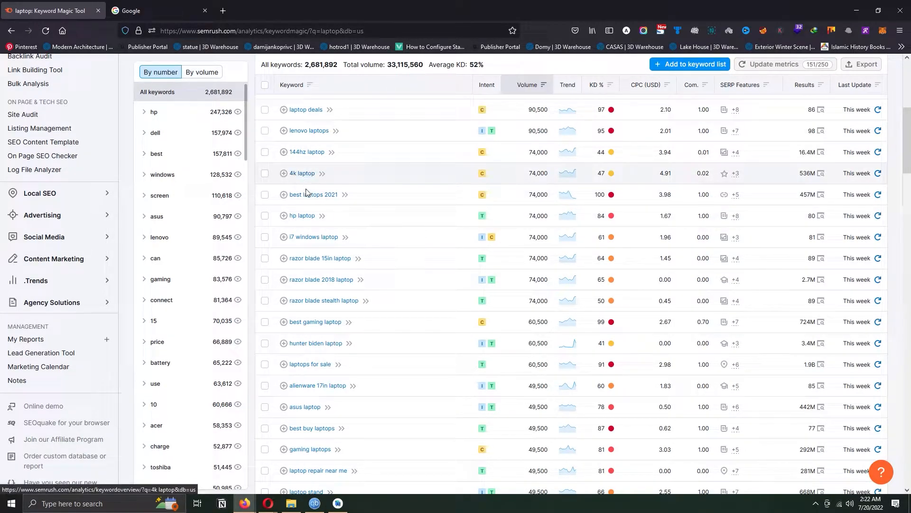
scroll(309, 237, down, 3)
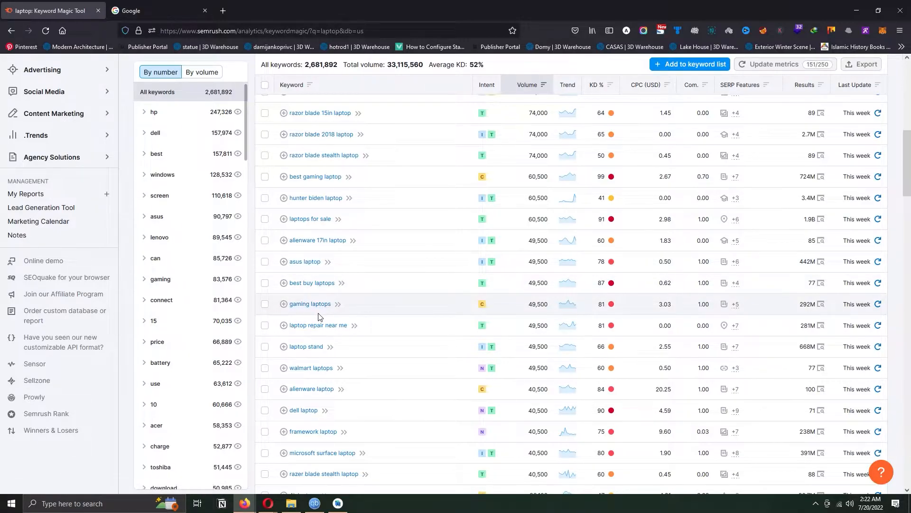
scroll(320, 316, up, 10)
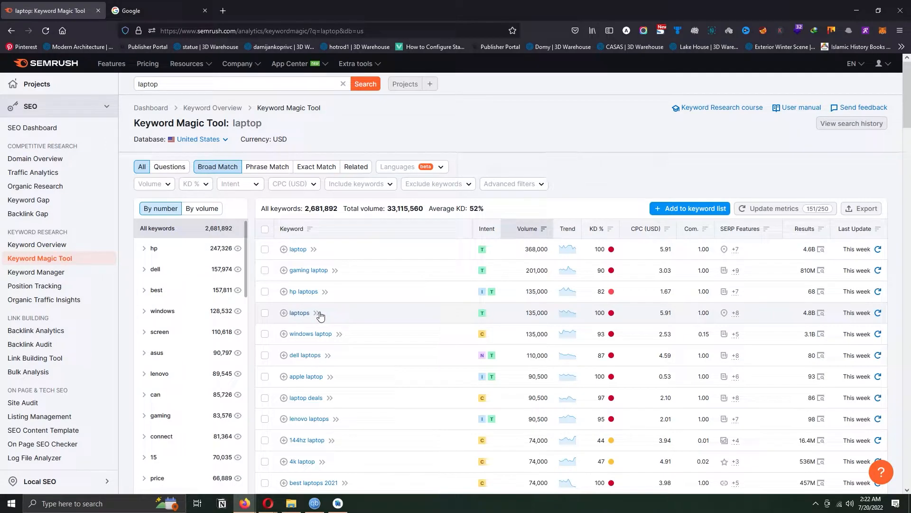
- Compare the laptop keyword suggestions under Phrase Match, Exact Match and Related
click(271, 168)
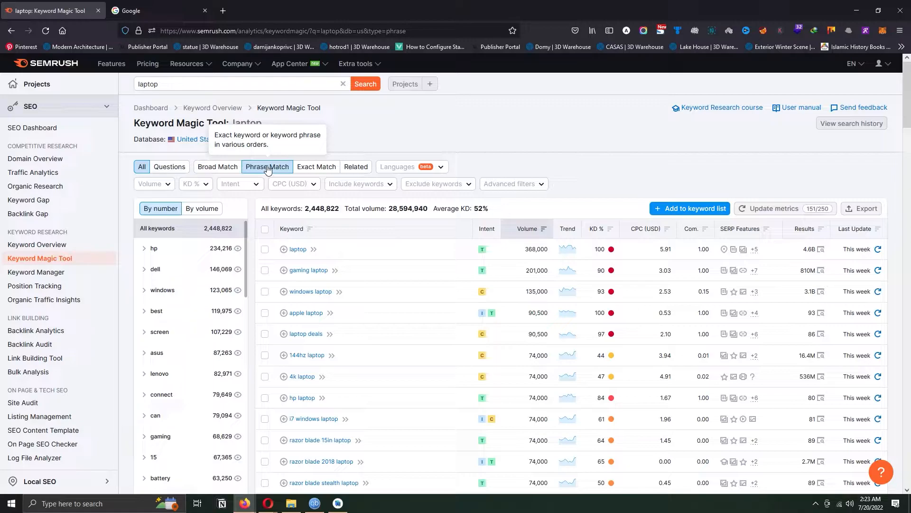
click(316, 167)
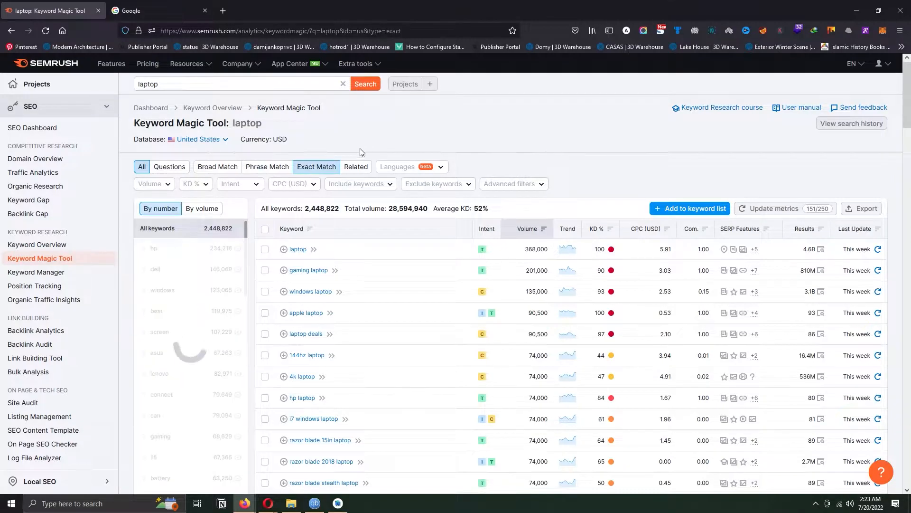
scroll(353, 123, down, 1)
click(352, 123)
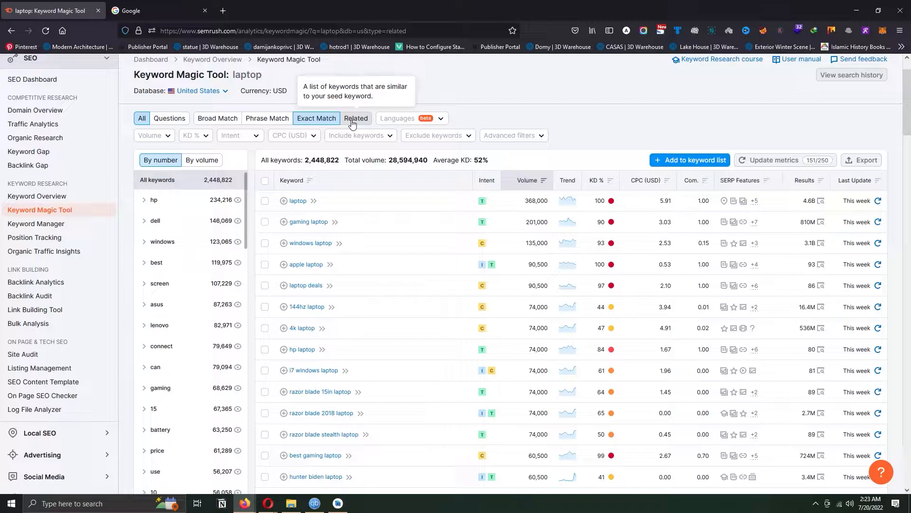
drag(907, 120, 907, 143)
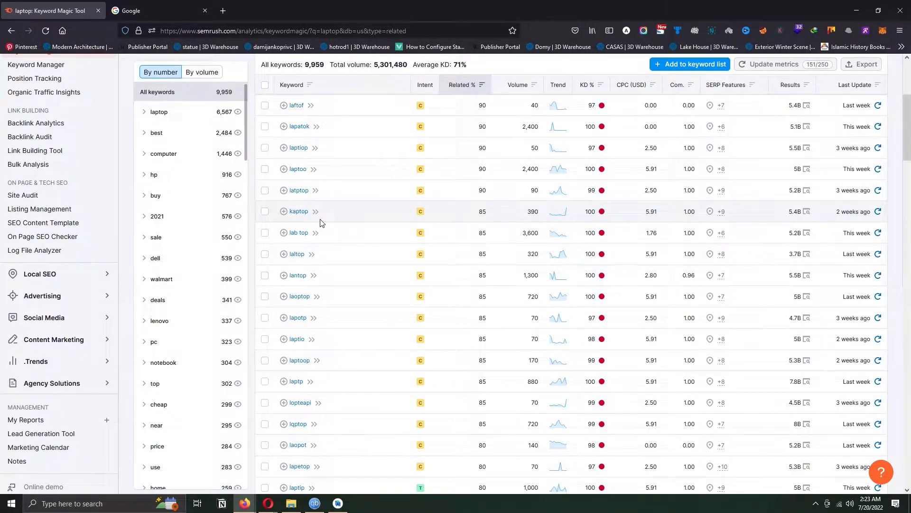
scroll(327, 228, up, 2)
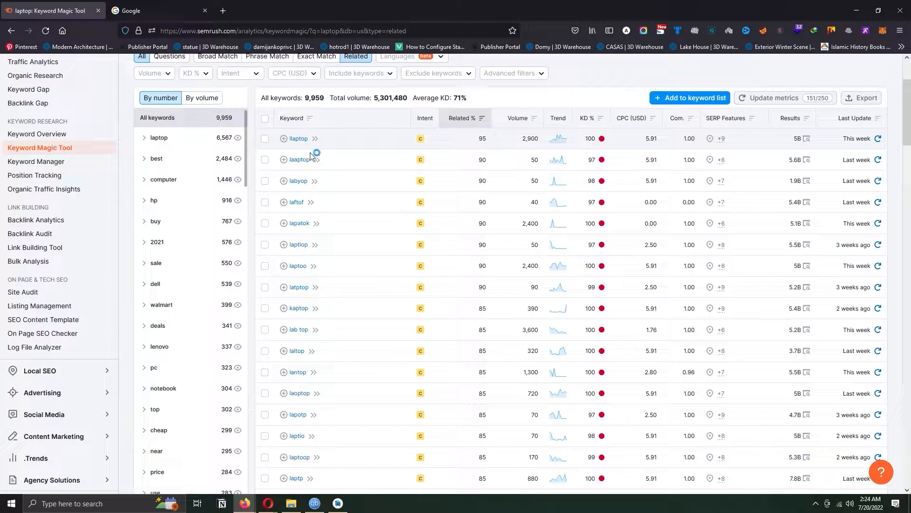
scroll(360, 225, up, 1)
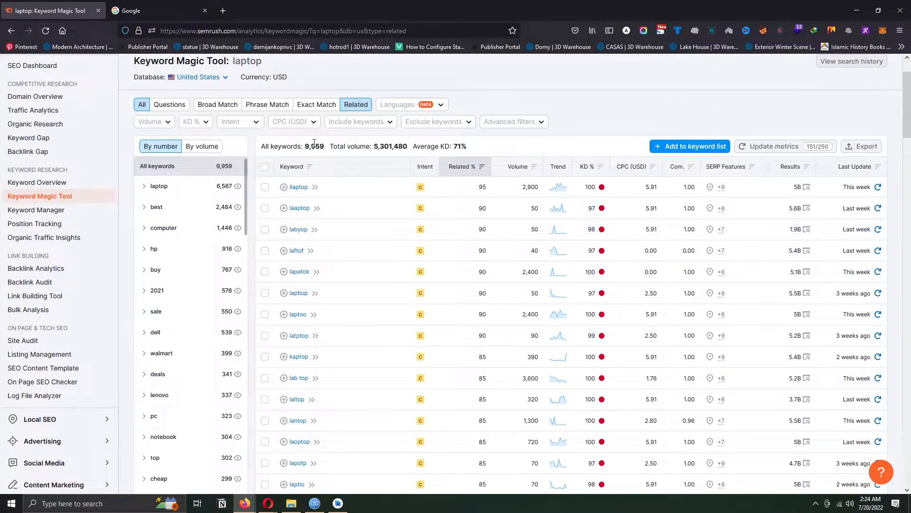
- Search the Keyword Magic Tool for "best laptop laptop" and browse the related keywords
scroll(315, 148, up, 1)
click(157, 85)
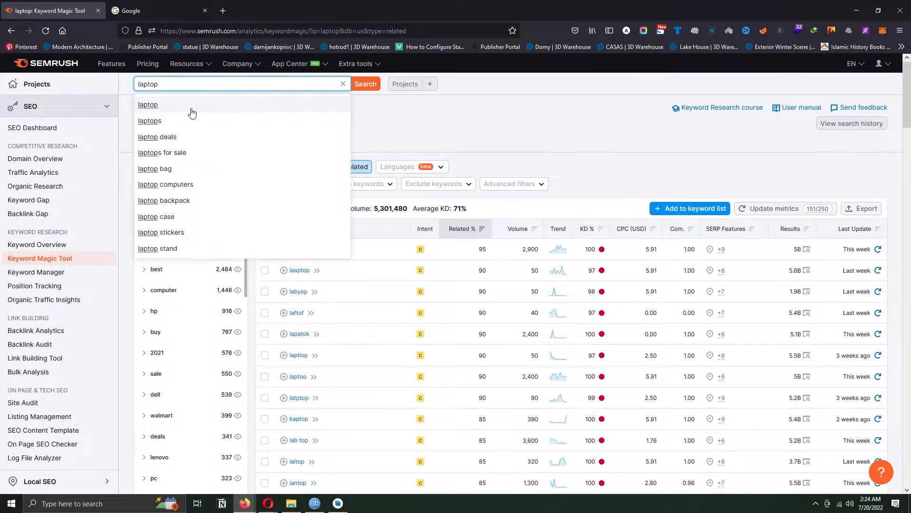
key(Escape)
text(best)
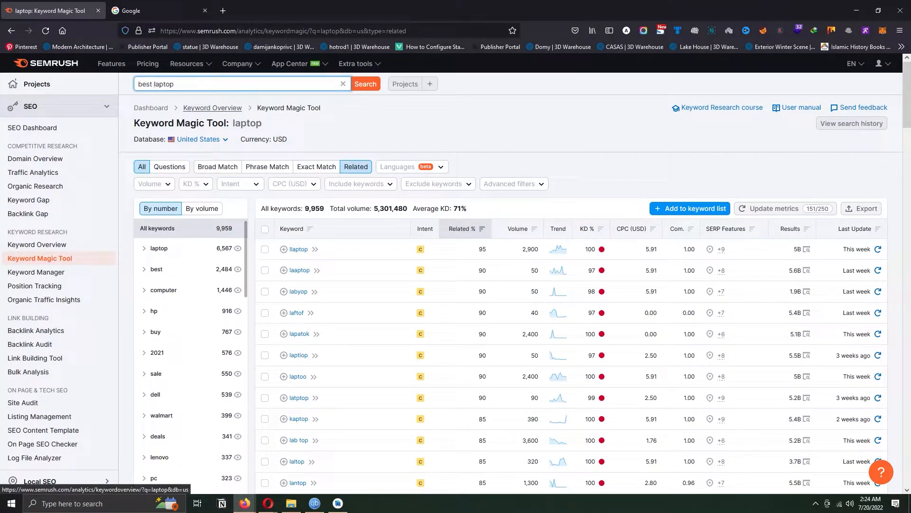
key(Right)
key(Right)
key(Right)
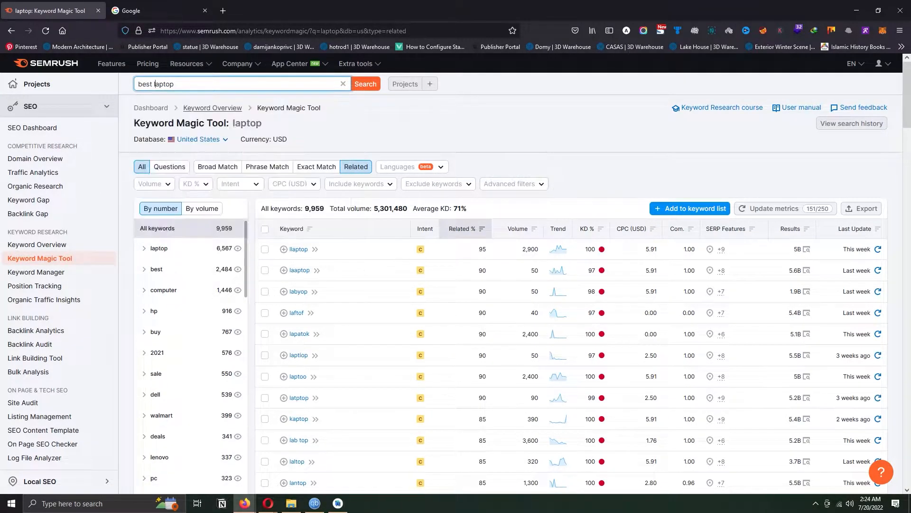
text(laptop)
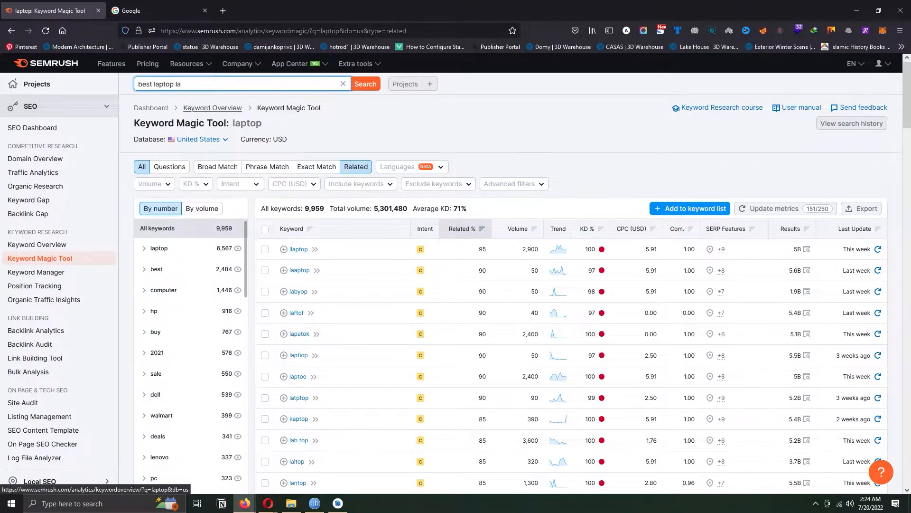
key(Return)
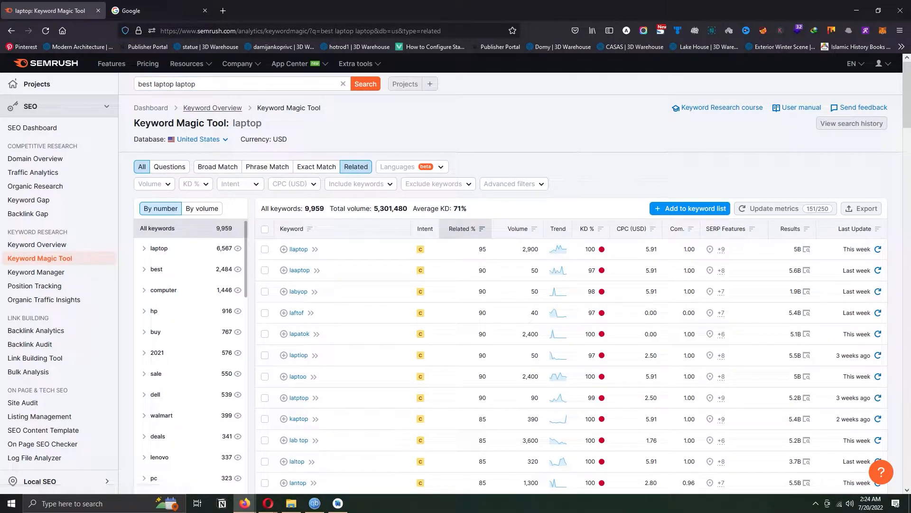
scroll(452, 144, down, 3)
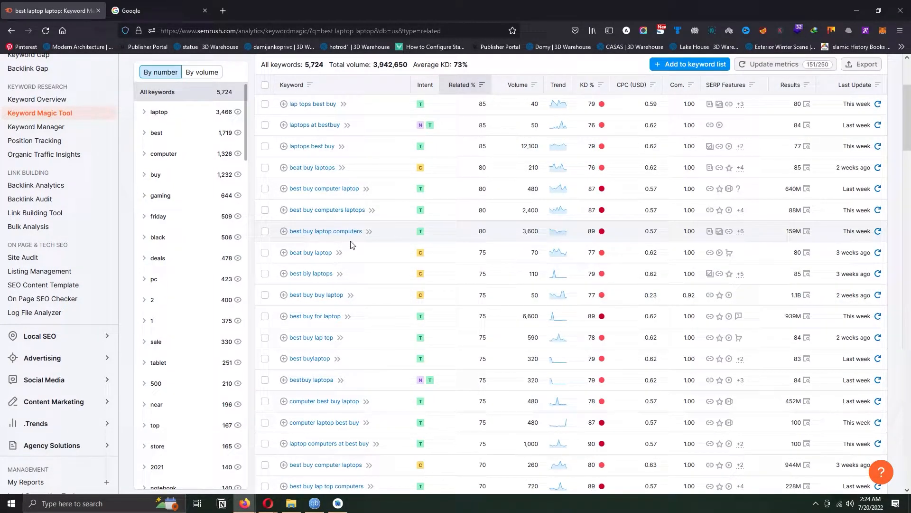
scroll(353, 245, up, 3)
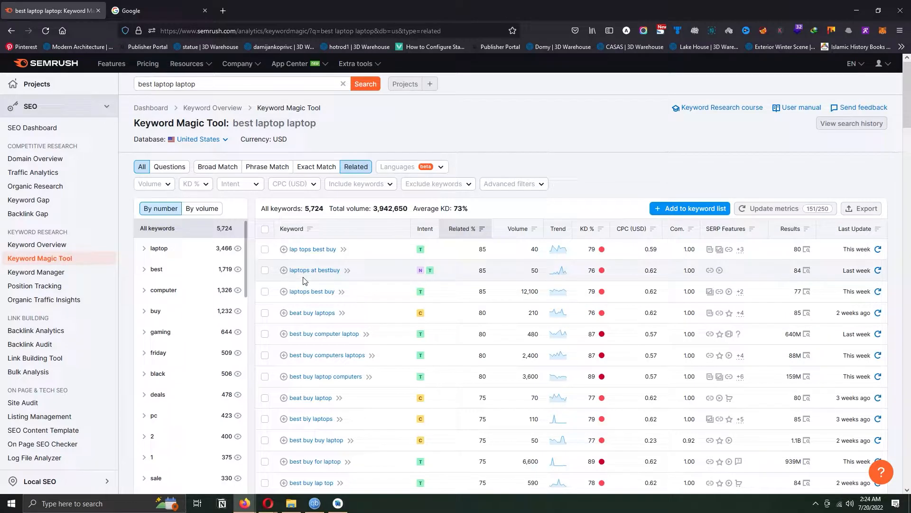
- Show the Exact Match keywords for "best laptop" and browse the long-tail suggestions
click(316, 167)
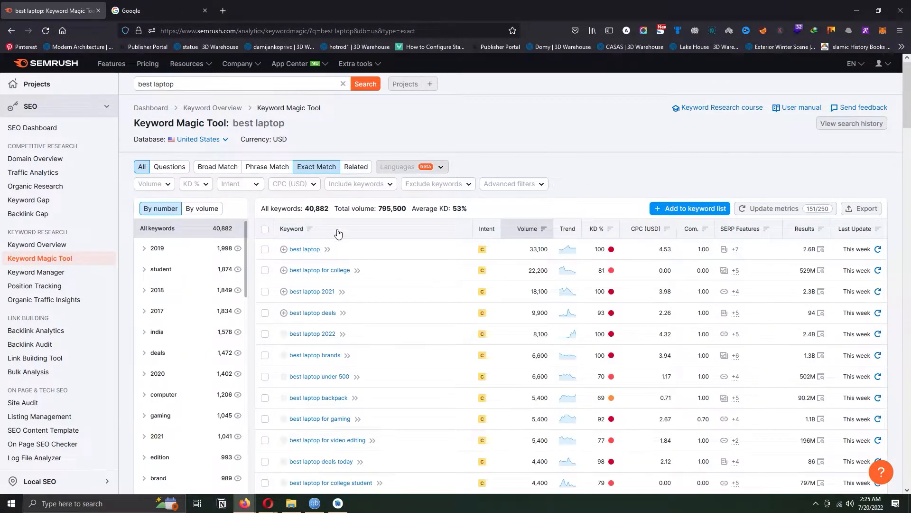
scroll(349, 216, down, 2)
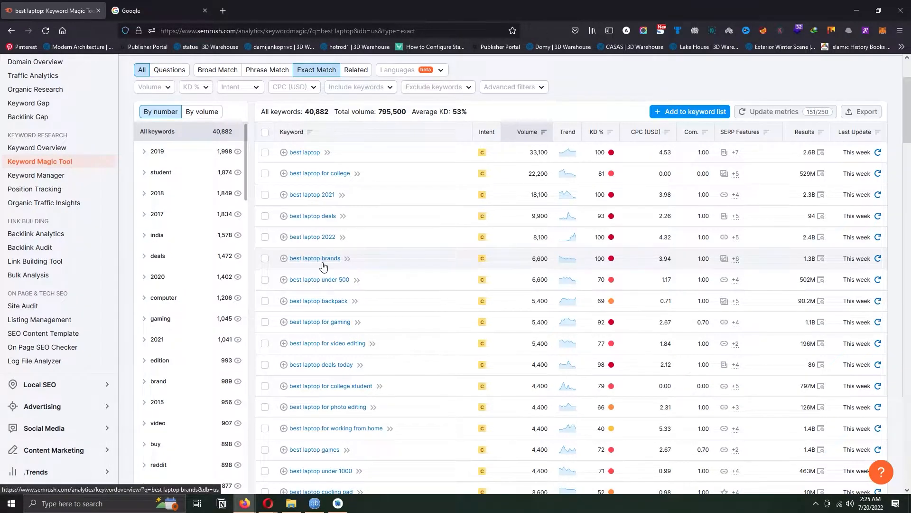
scroll(323, 264, up, 2)
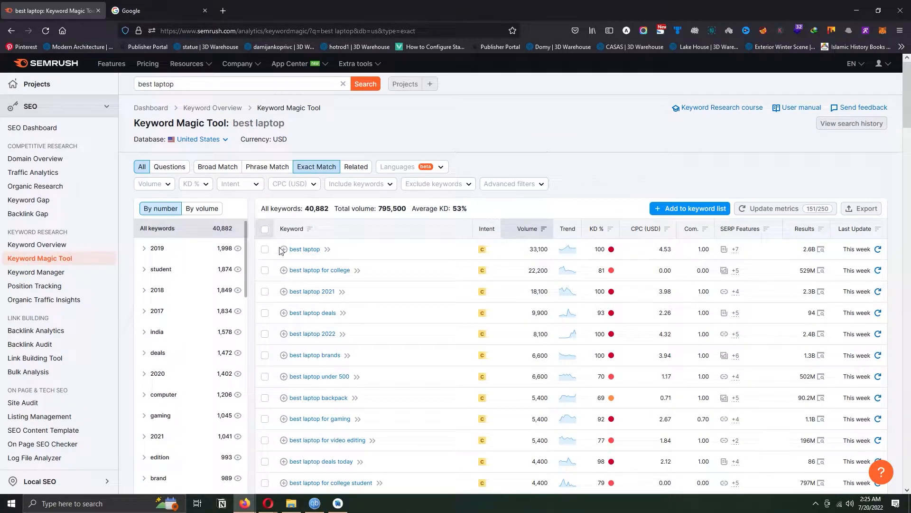
scroll(300, 287, down, 6)
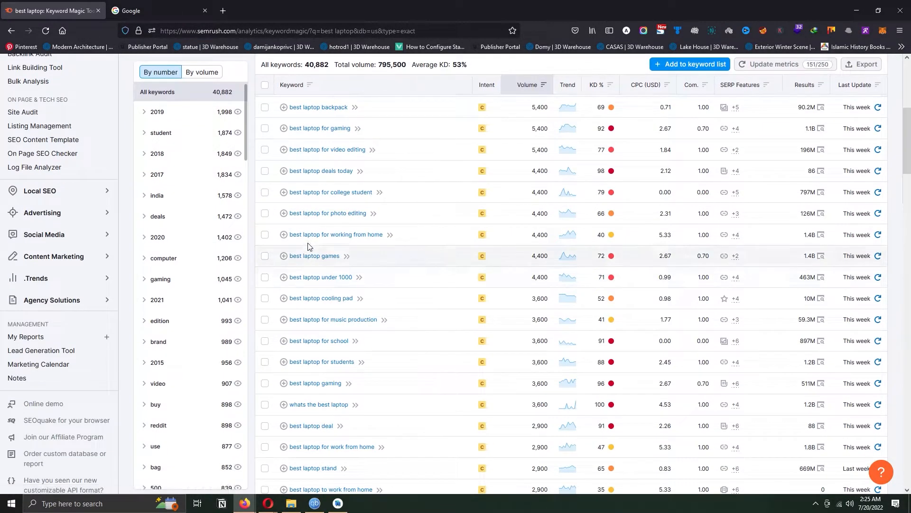
- Browse the Exact Match keywords for "best laptop" and narrow the list to the "student" keyword group
scroll(300, 288, down, 3)
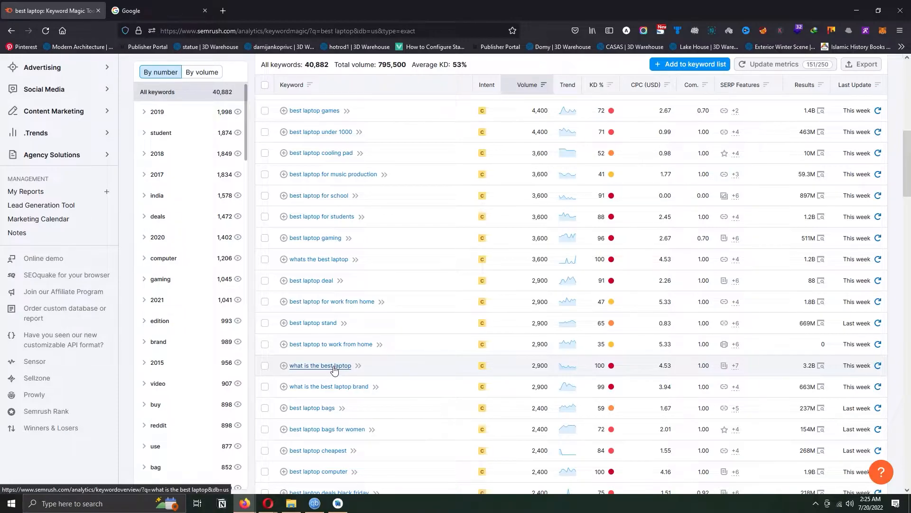
drag(908, 176, 910, 107)
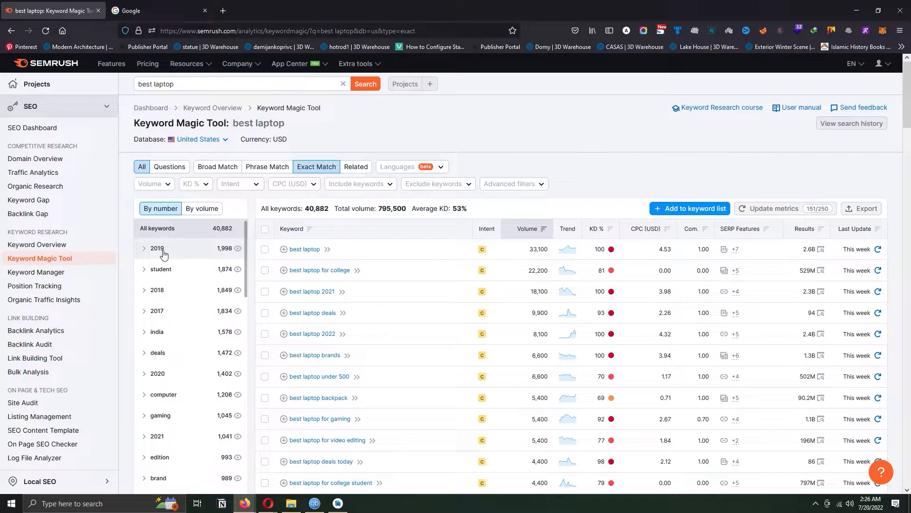
click(164, 279)
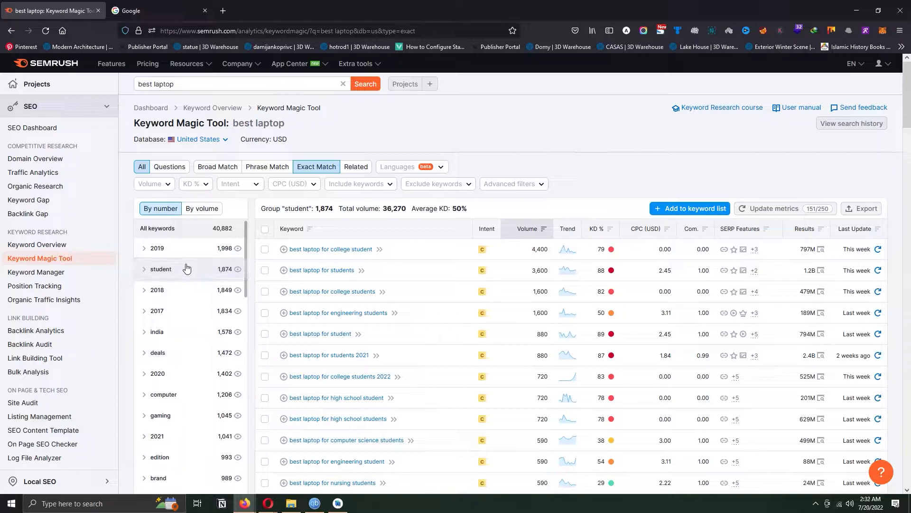
scroll(393, 215, down, 3)
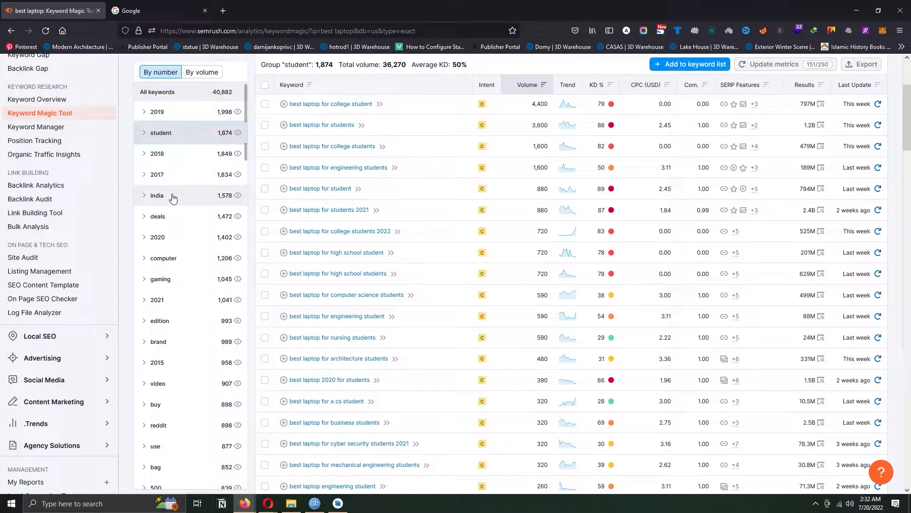
scroll(172, 199, up, 2)
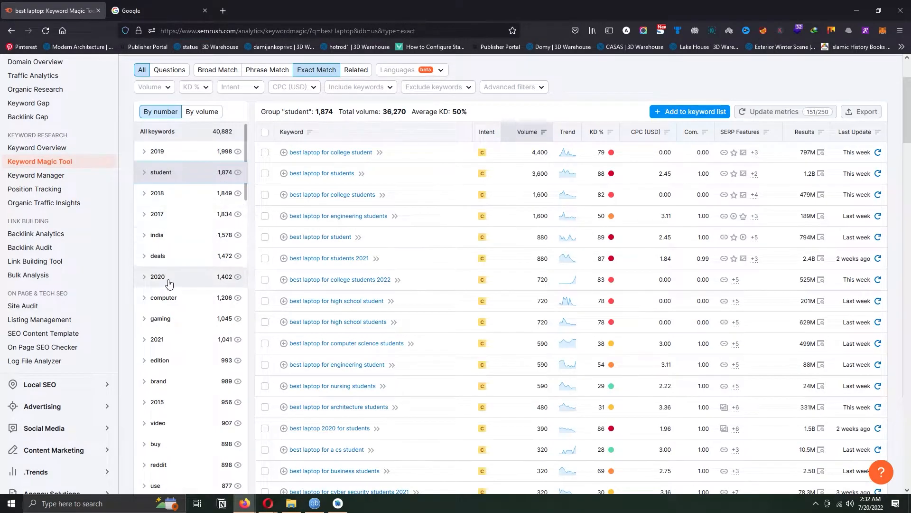
- Show the "gaming" keyword group and browse its long-tail suggestions
click(161, 318)
drag(907, 111, 908, 151)
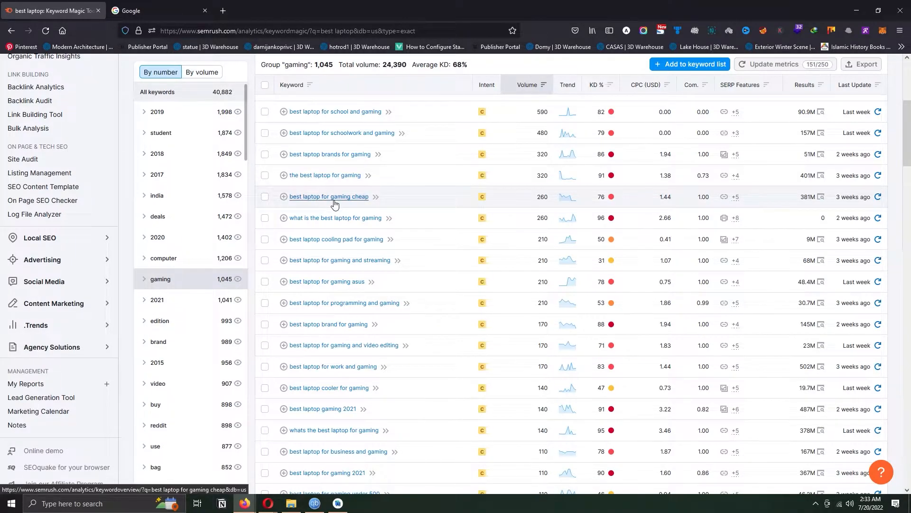
scroll(355, 244, up, 4)
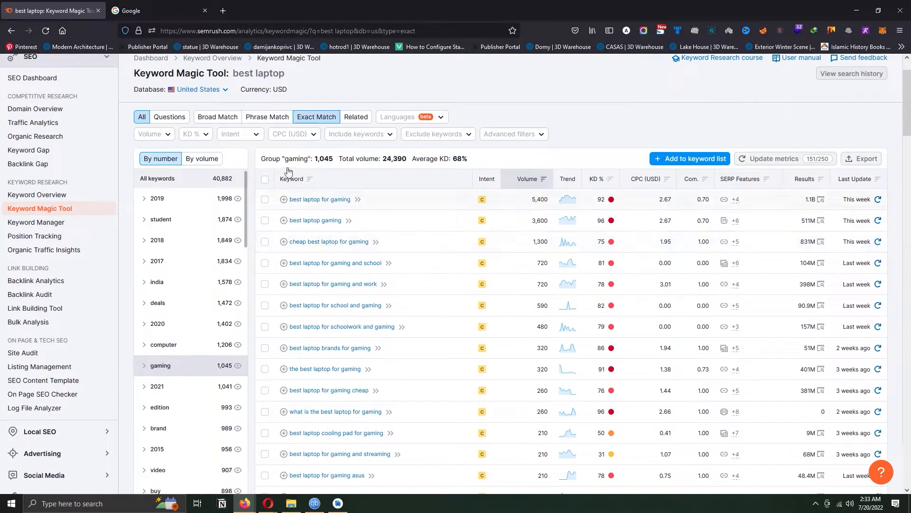
- Switch the "best laptop" keywords to Broad Match and compare the keyword groups ordered by volume and by number
click(228, 124)
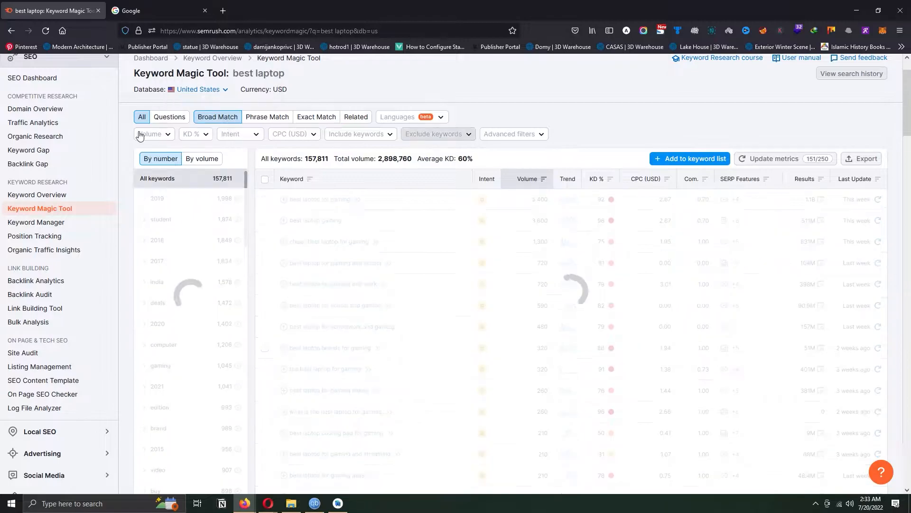
scroll(547, 125, up, 1)
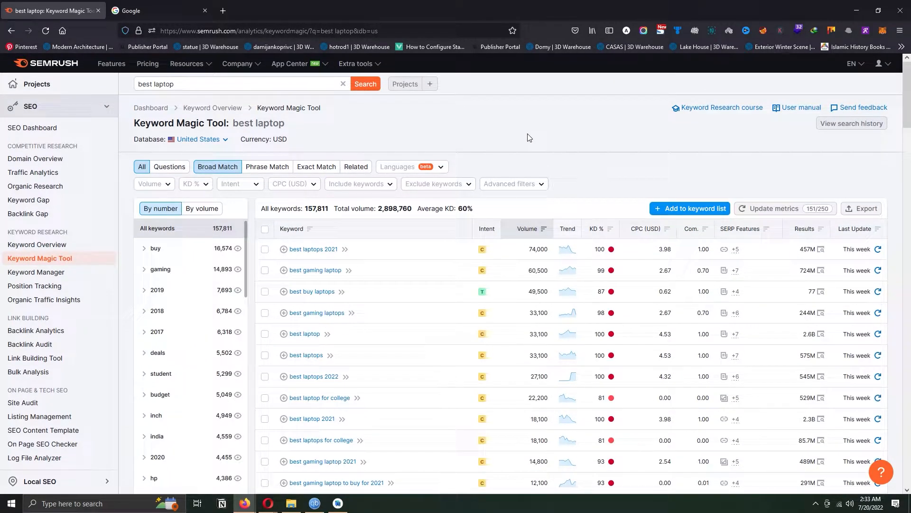
scroll(529, 137, down, 1)
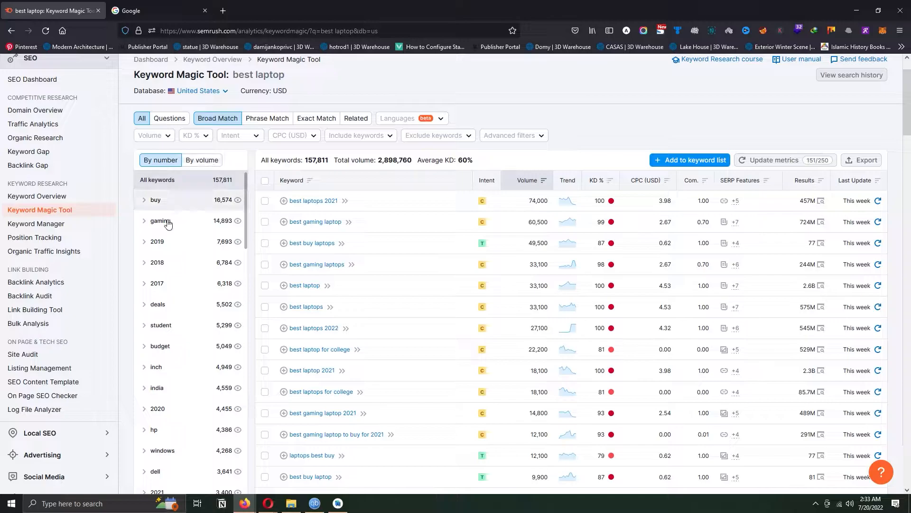
click(201, 160)
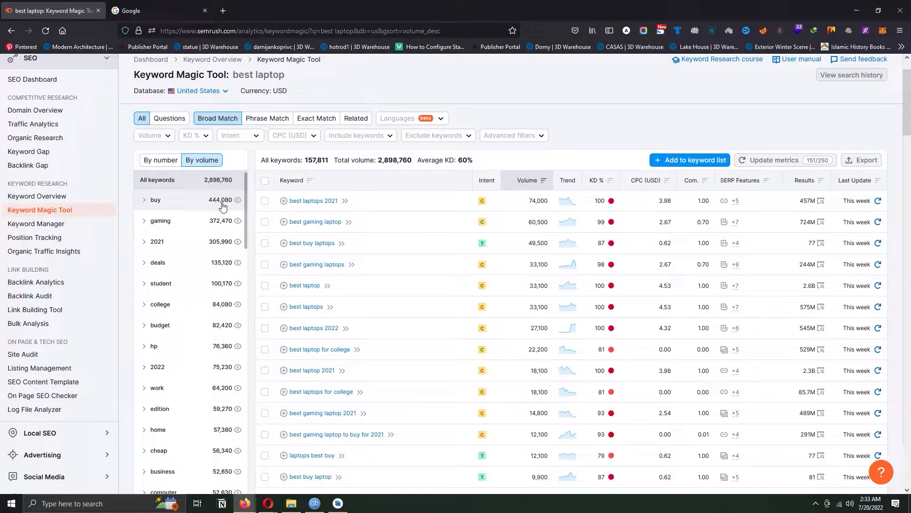
click(167, 163)
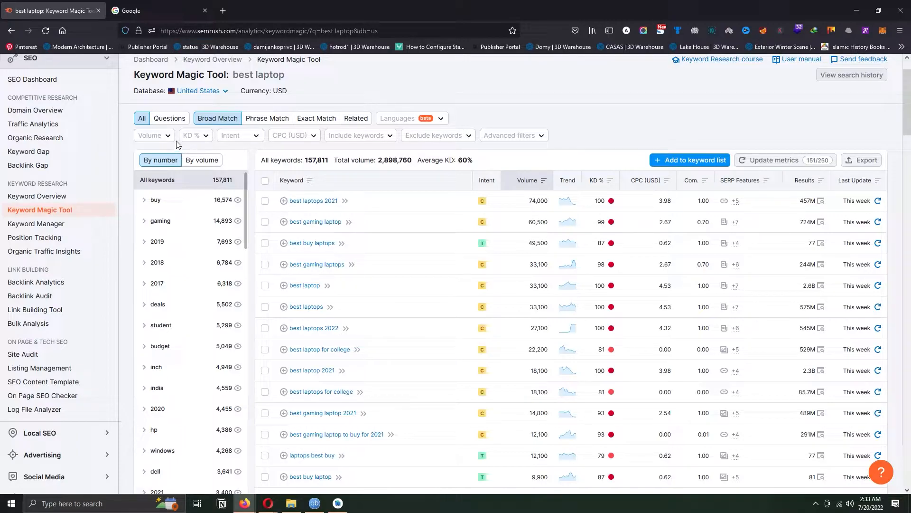
- Filter the Broad Match keywords to a search volume of 1–10 and browse the filtered list
click(163, 137)
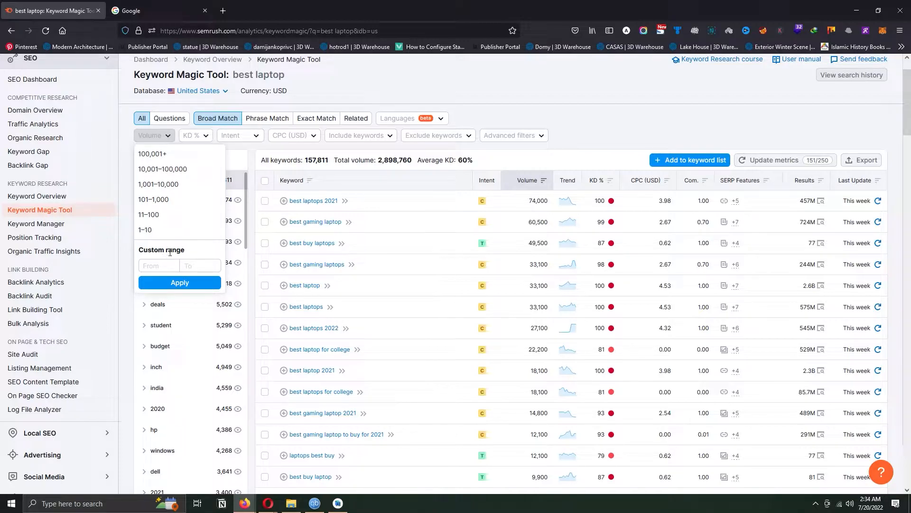
click(590, 127)
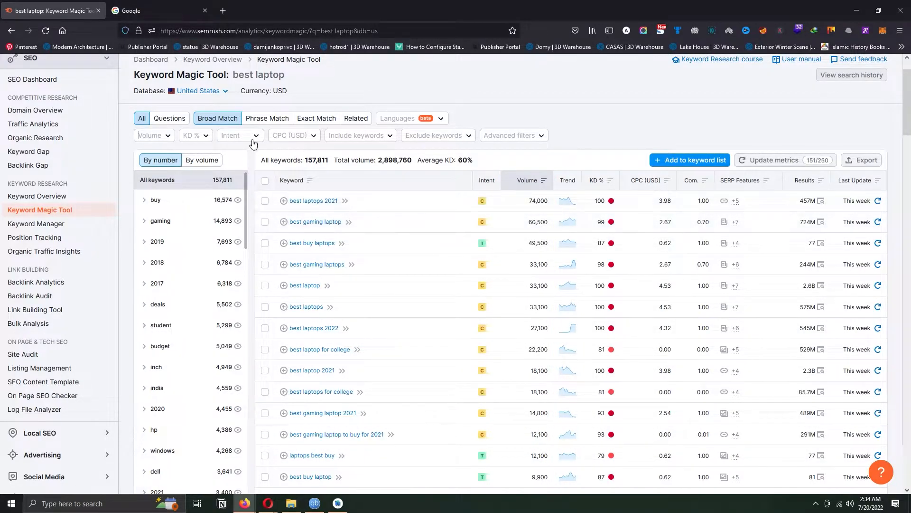
click(153, 135)
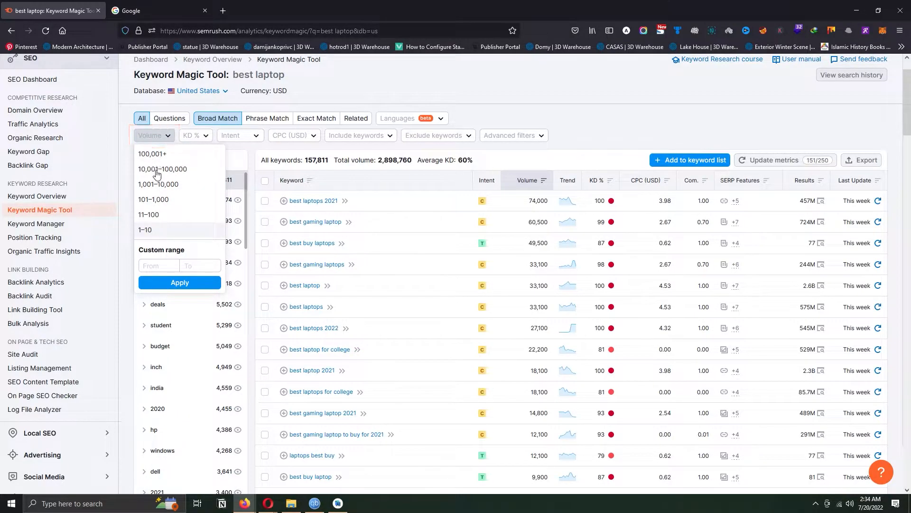
click(152, 231)
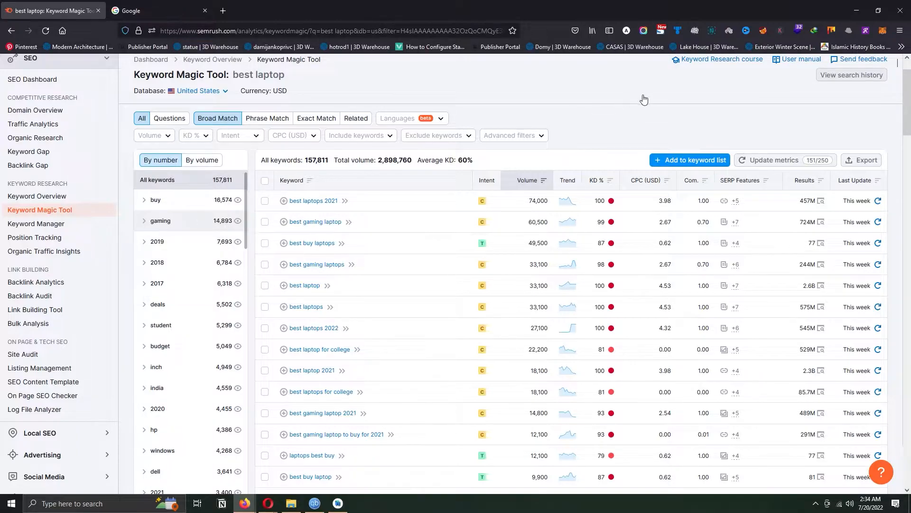
scroll(612, 114, down, 3)
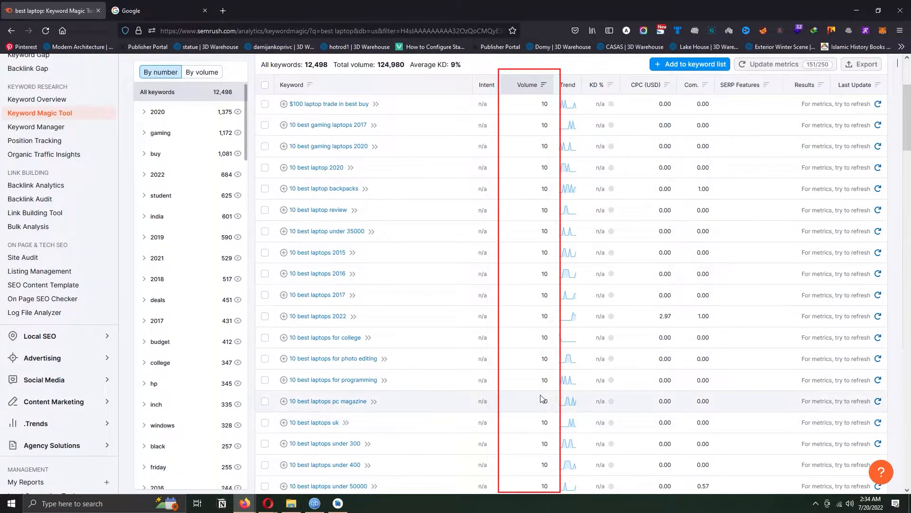
- Sort the filtered keywords by volume in ascending order and switch back to descending order
drag(909, 125, 896, 99)
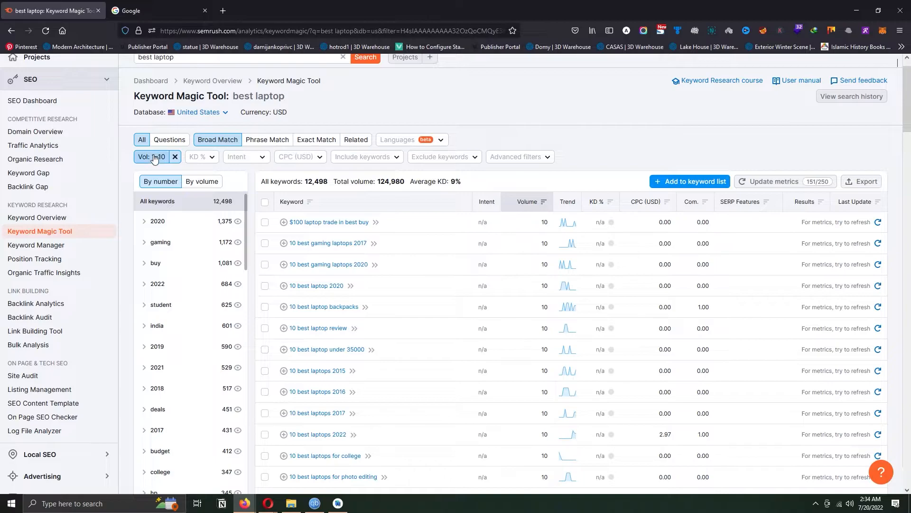
click(543, 202)
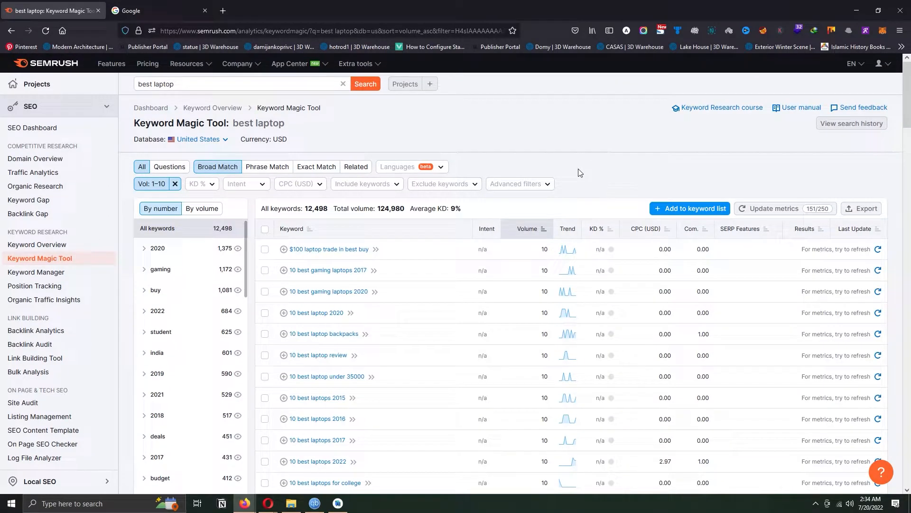
click(533, 230)
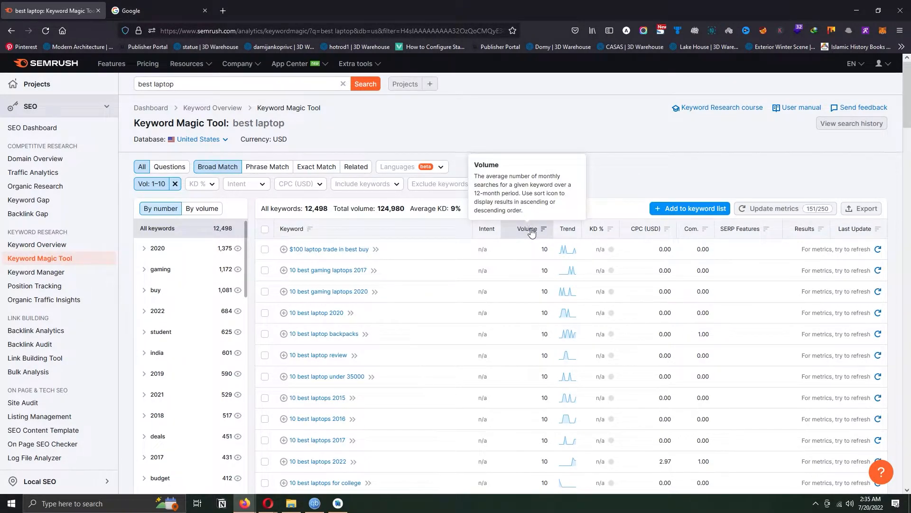
- Examine the custom range fields of the volume filter and remove the 1–10 volume filter
click(147, 184)
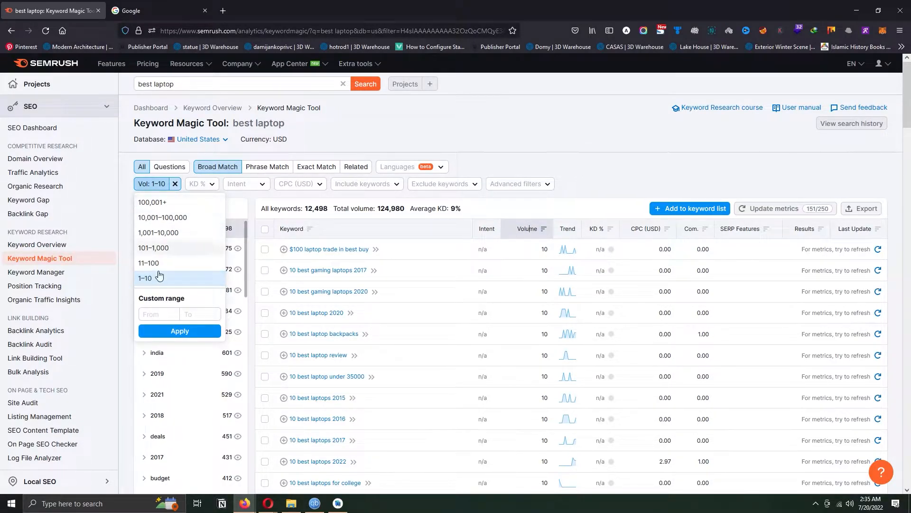
click(156, 310)
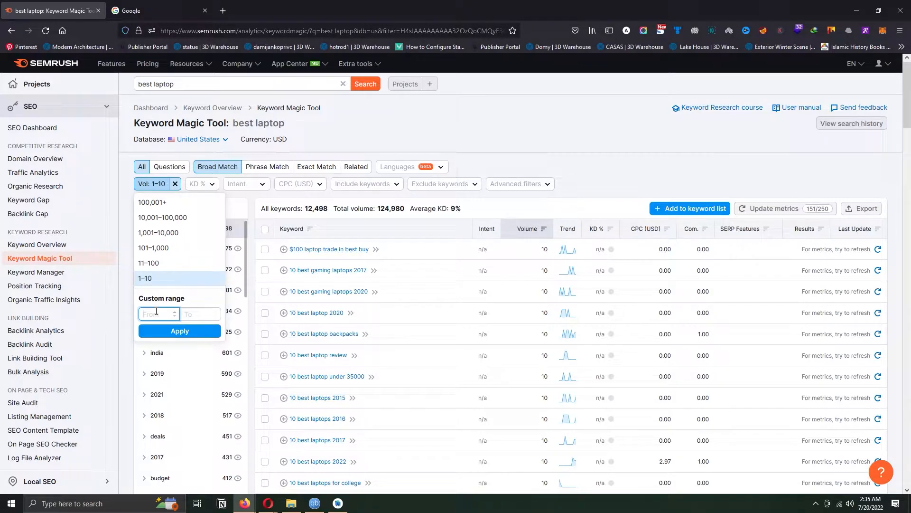
click(189, 315)
click(506, 115)
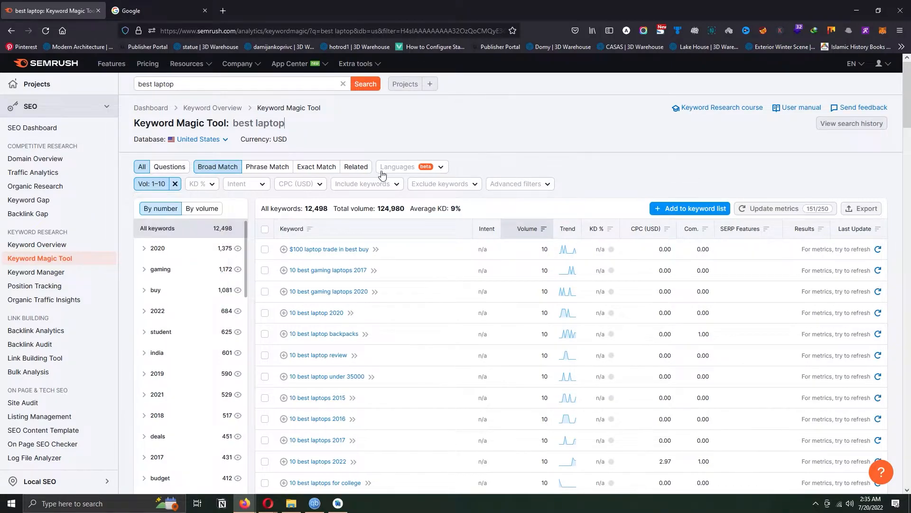
click(175, 184)
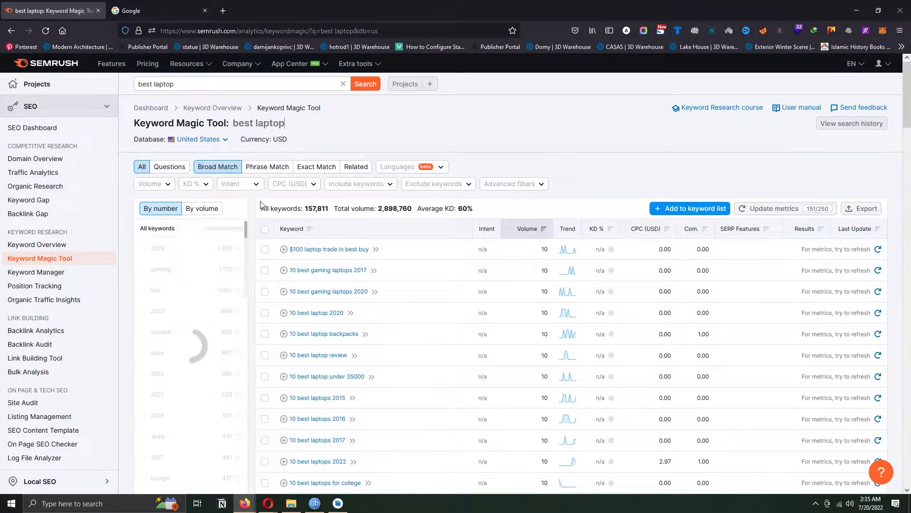
- Filter the keywords to the Very easy keyword difficulty range of 0–14%
click(208, 190)
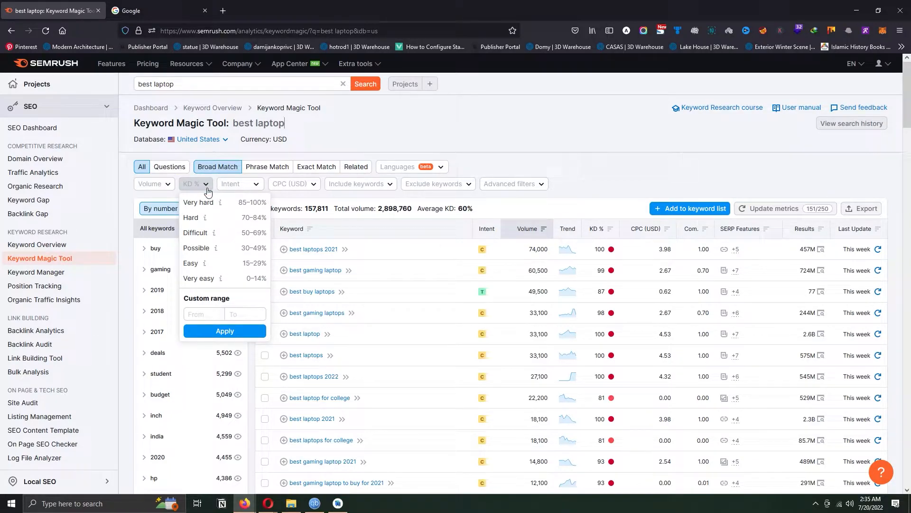
click(214, 279)
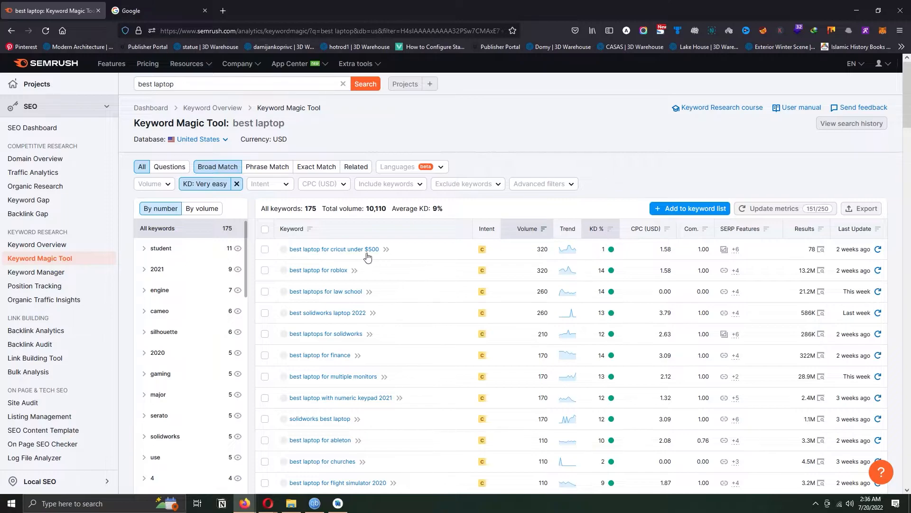
scroll(380, 252, down, 1)
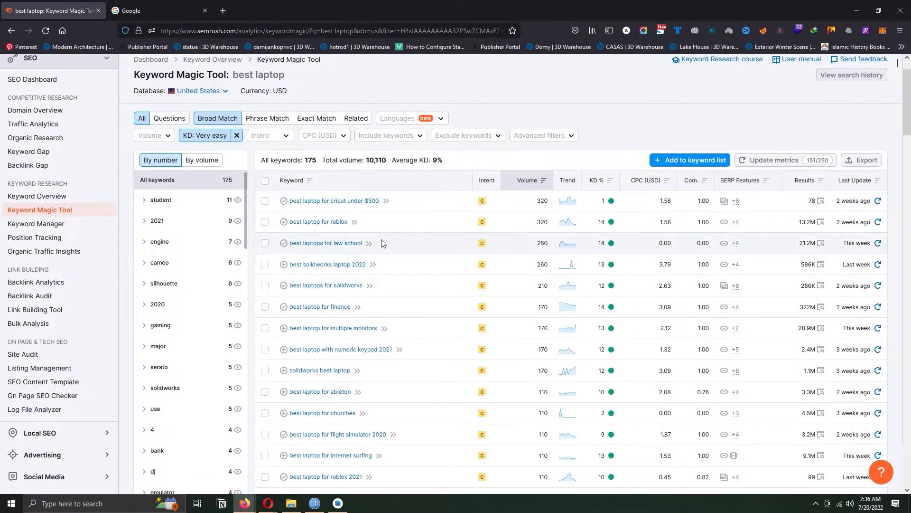
- Sort the keywords by keyword difficulty in ascending order and browse the lowest-difficulty suggestions
click(610, 185)
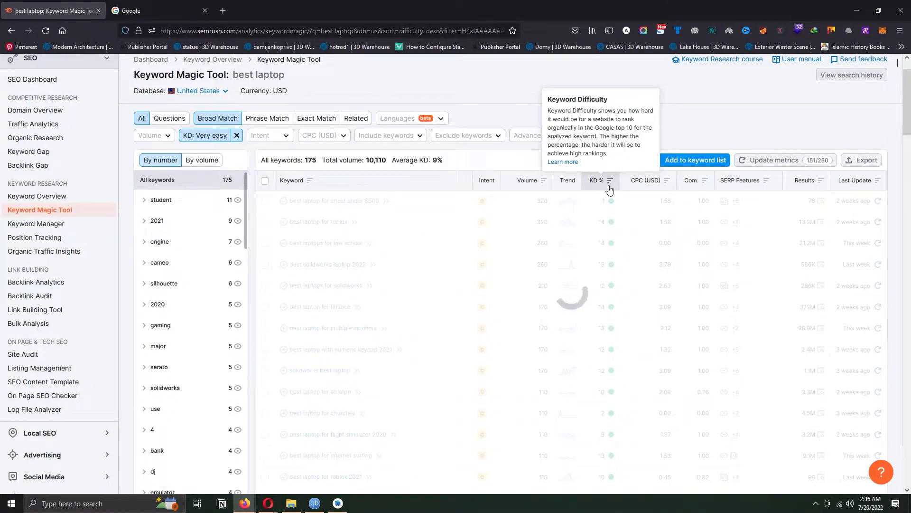
click(610, 233)
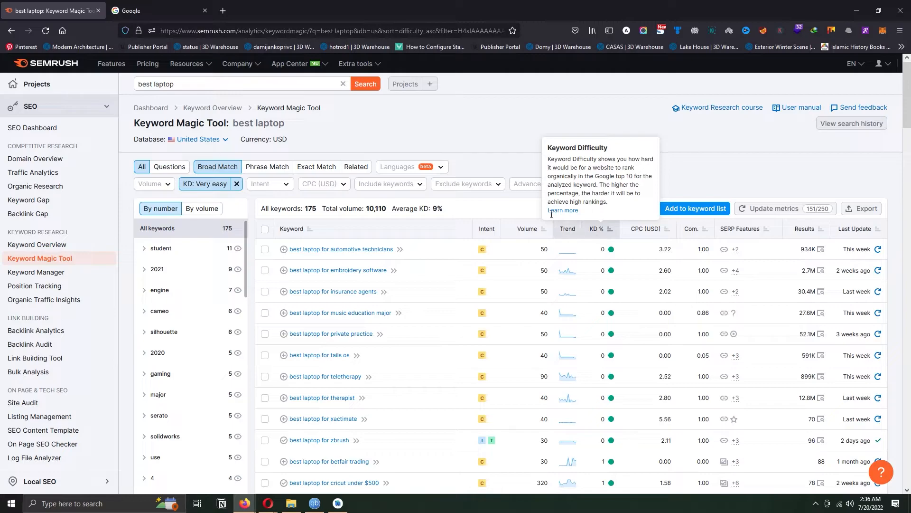
scroll(590, 151, down, 6)
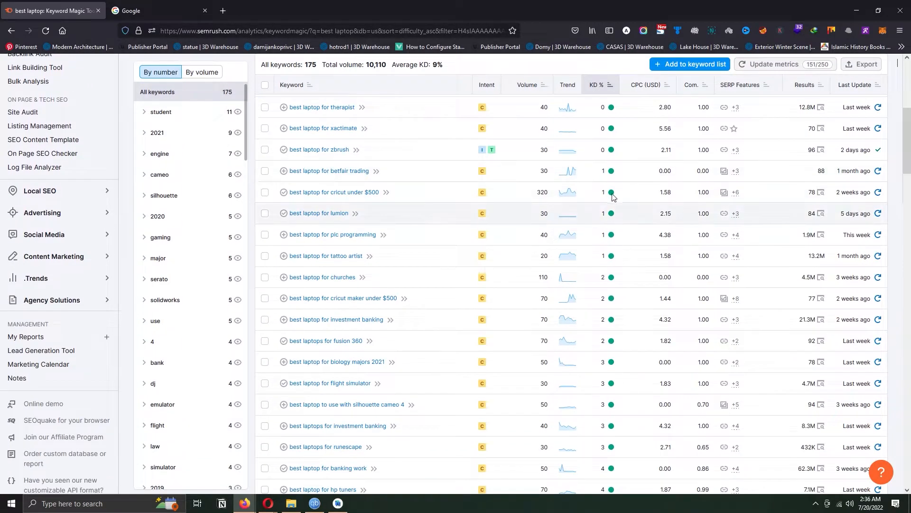
scroll(611, 207, down, 3)
drag(910, 190, 909, 220)
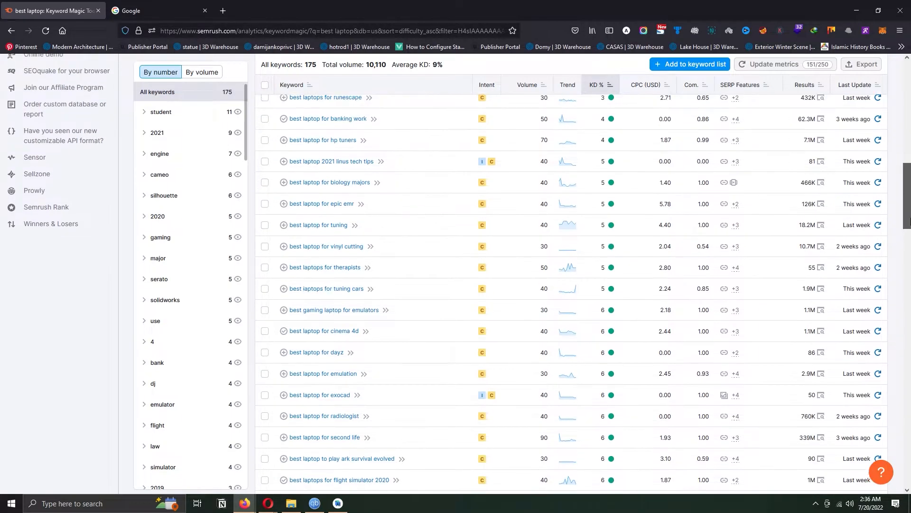
drag(910, 219, 910, 204)
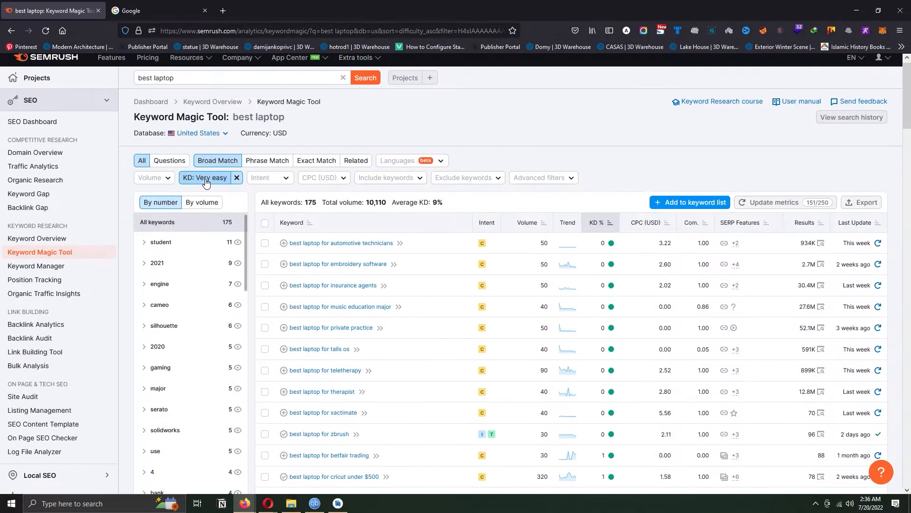
- Check the Easy option among the keyword difficulty ranges and remove the Very easy difficulty filter
click(205, 179)
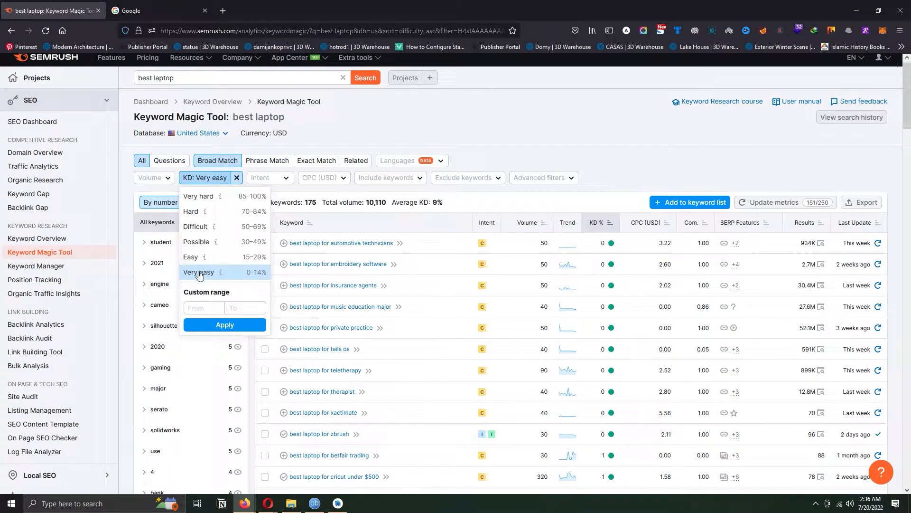
mouse_move(203, 262)
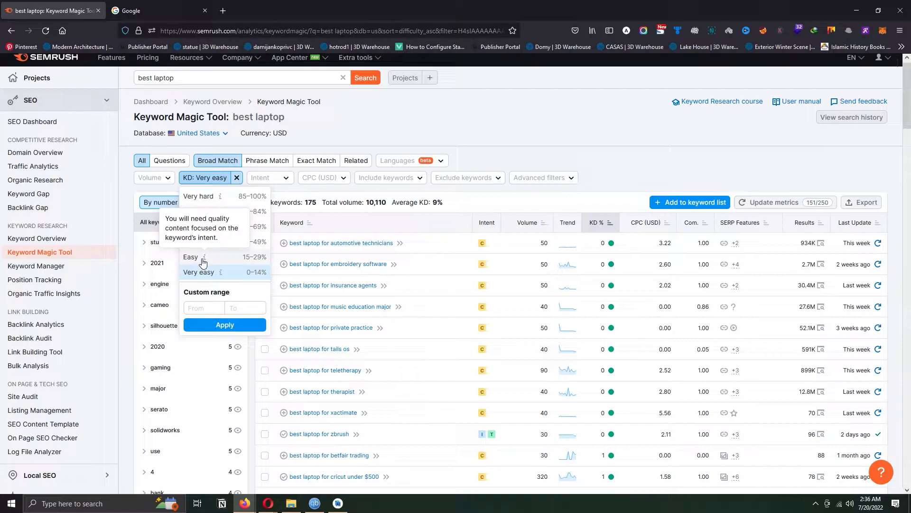
click(236, 177)
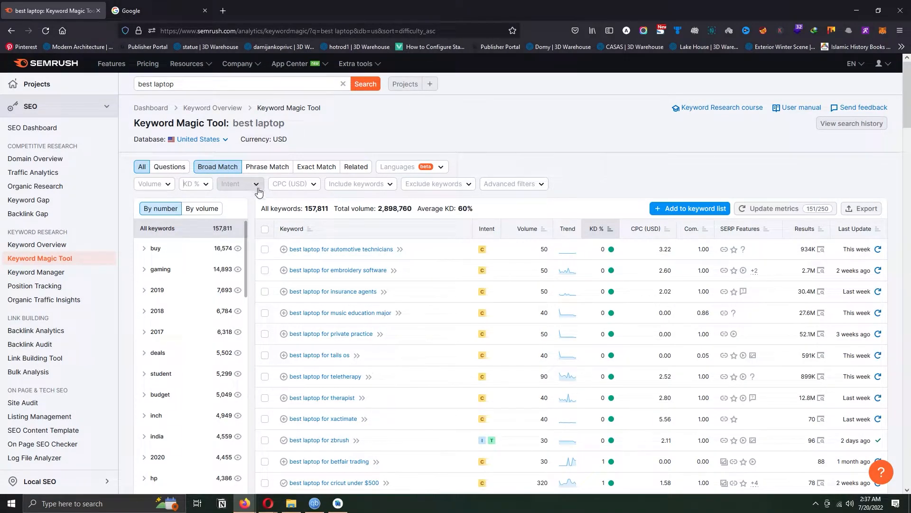
- Filter the keywords to Commercial intent and browse the filtered suggestions
click(256, 184)
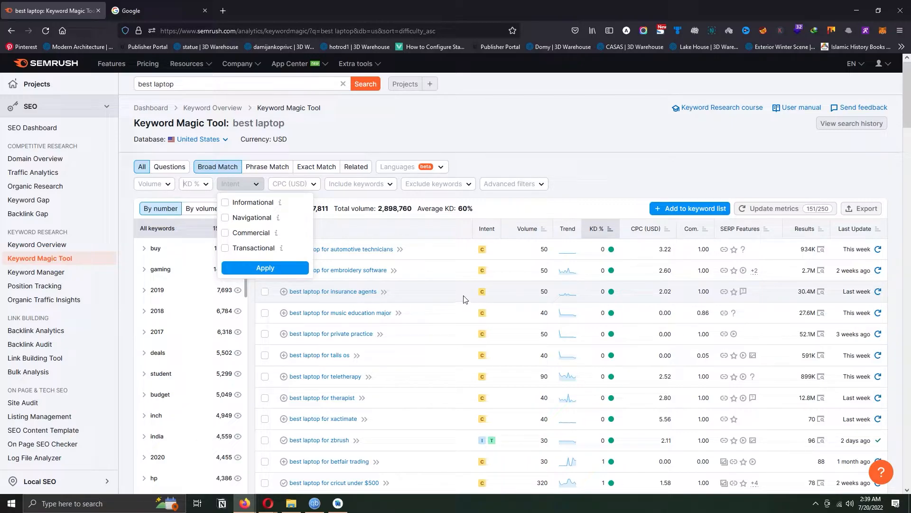
click(247, 233)
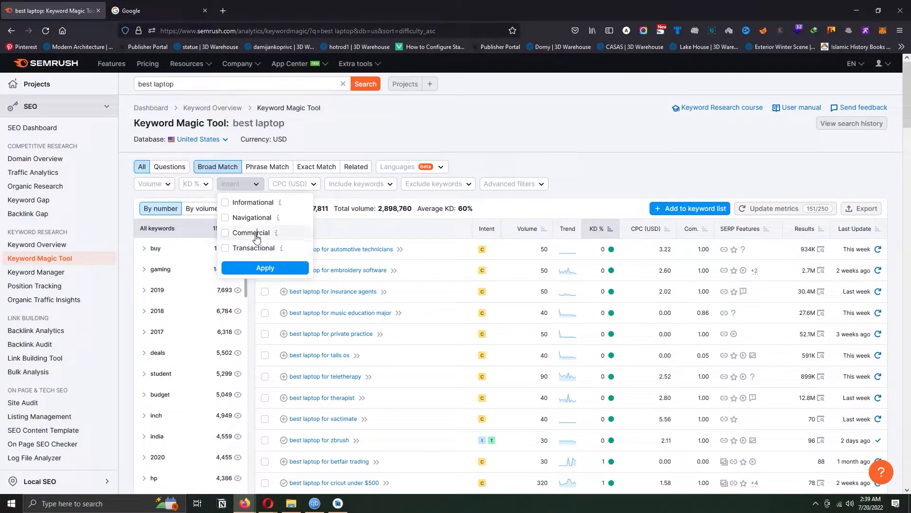
click(265, 267)
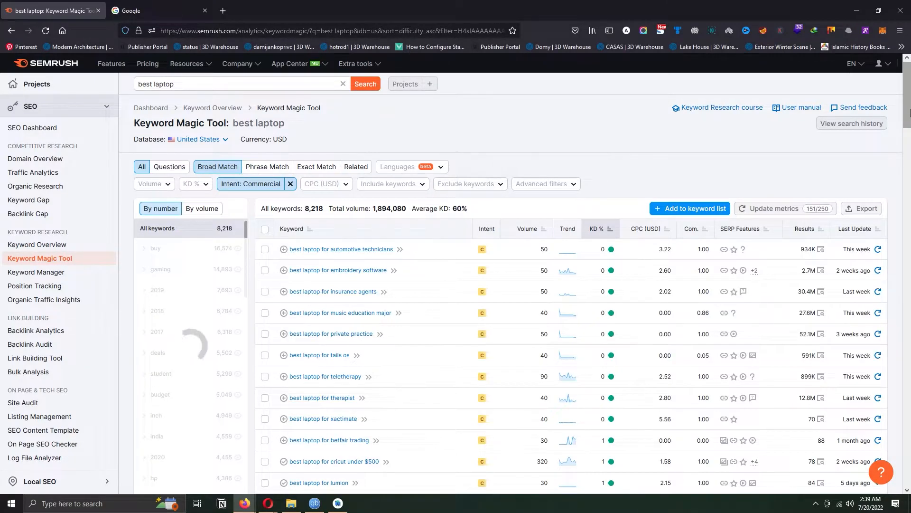
drag(909, 112, 904, 224)
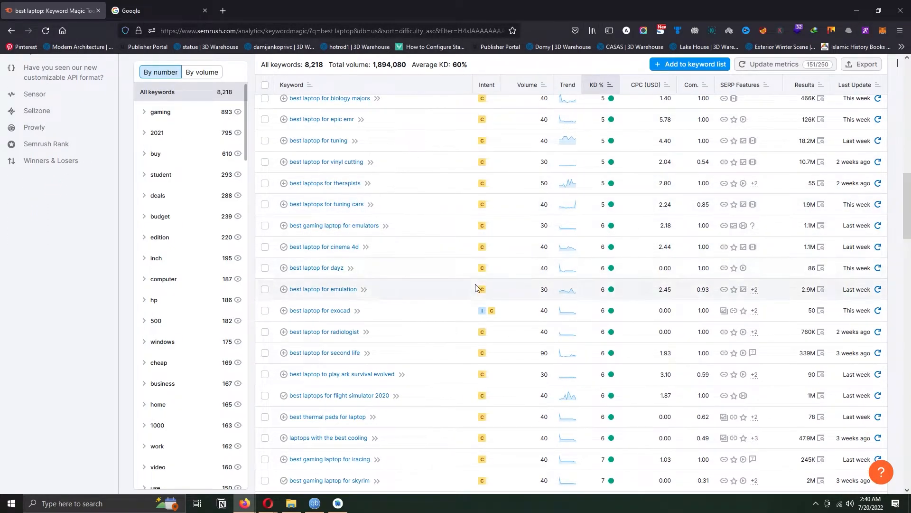
scroll(475, 284, up, 15)
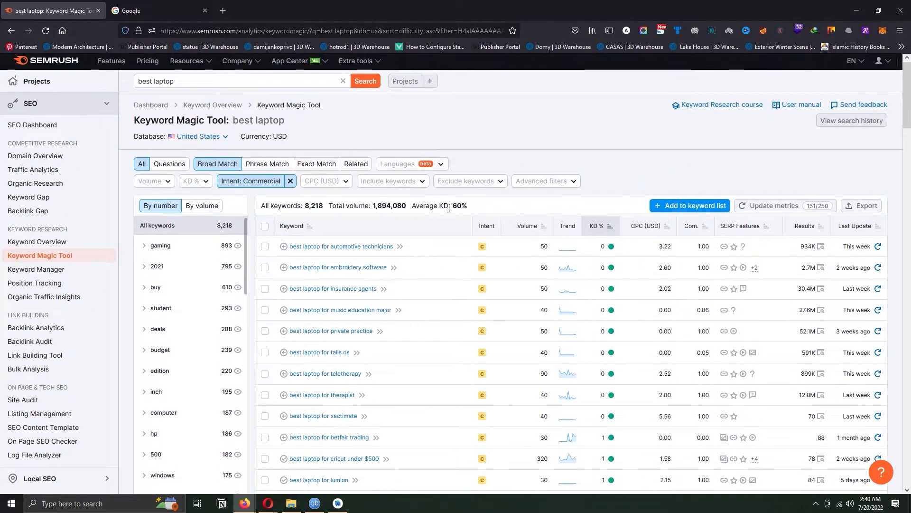
- Remove the Commercial intent filter and check the custom range fields of the CPC (USD) filter
click(290, 181)
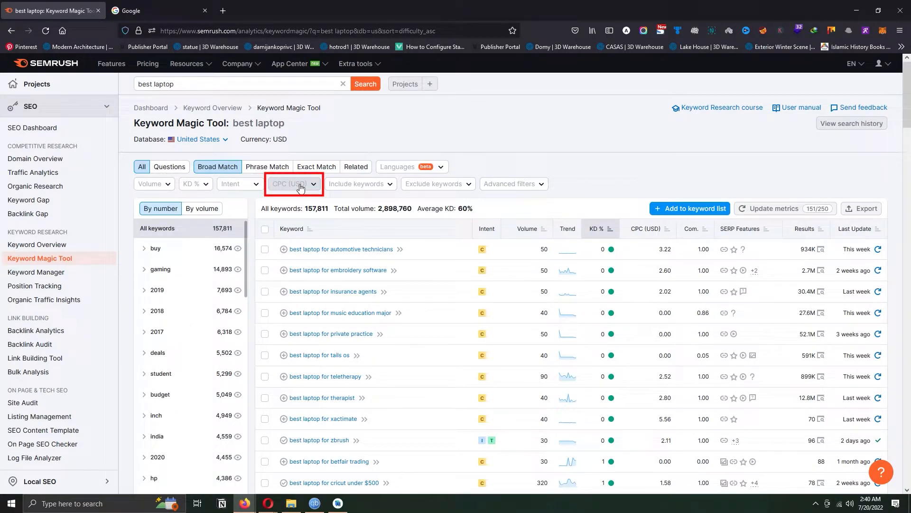
click(300, 186)
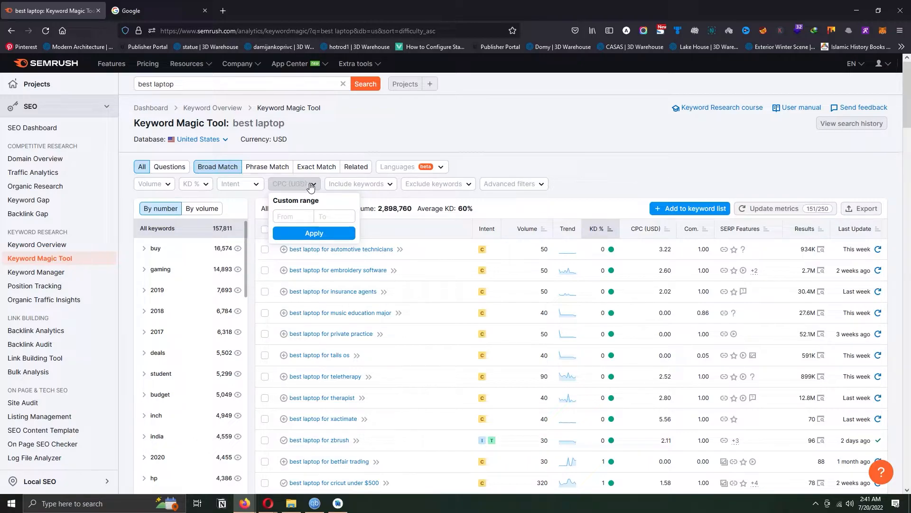
click(311, 186)
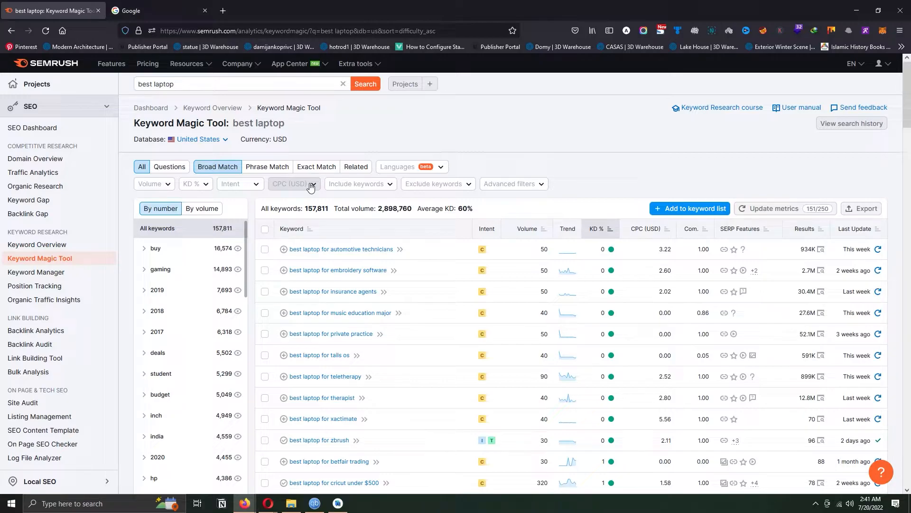
- Include only keywords containing "gaming", matching all keywords, and browse the filtered list
click(375, 189)
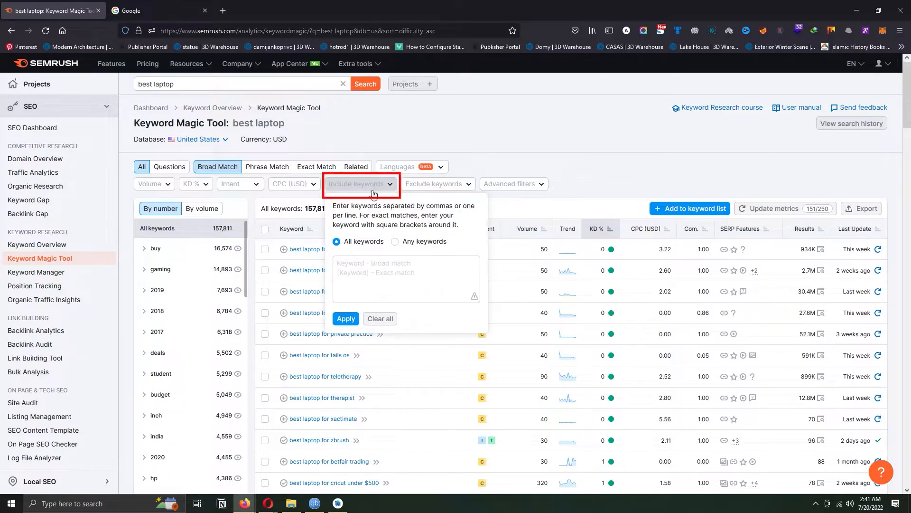
click(358, 261)
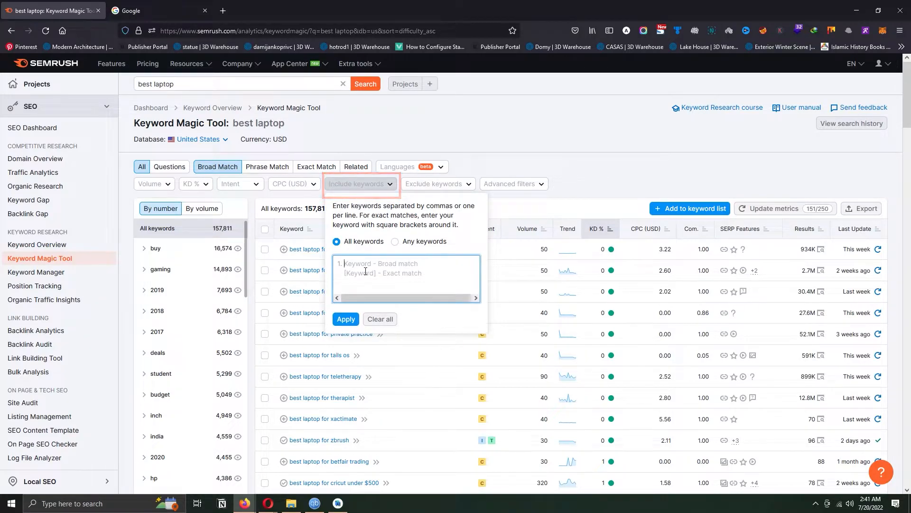
text(gaming)
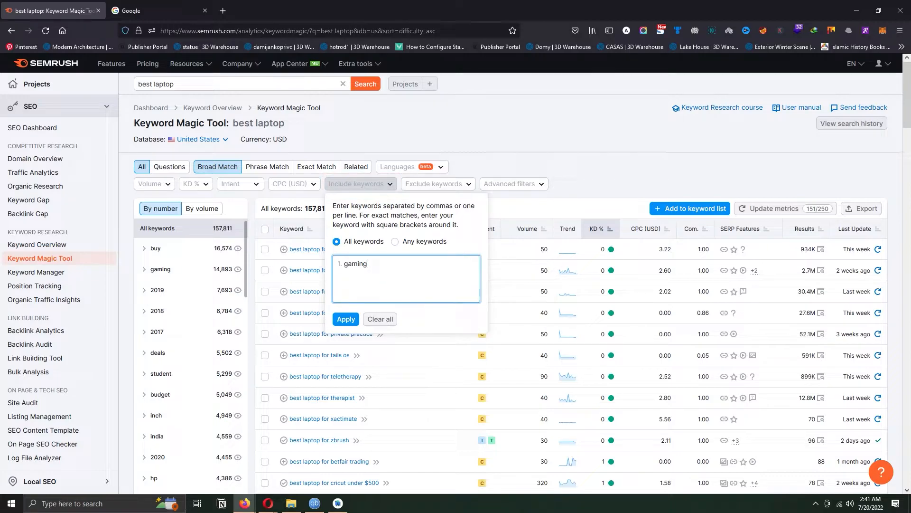
click(346, 319)
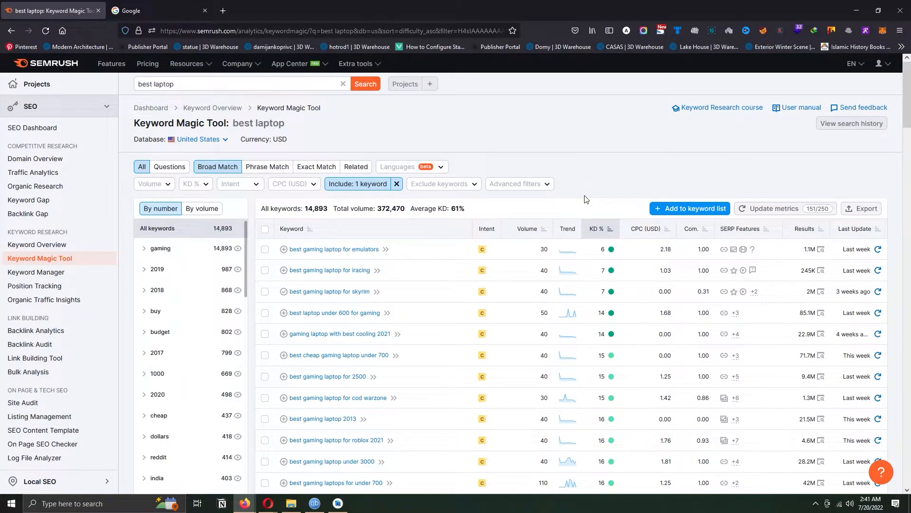
drag(908, 83, 909, 98)
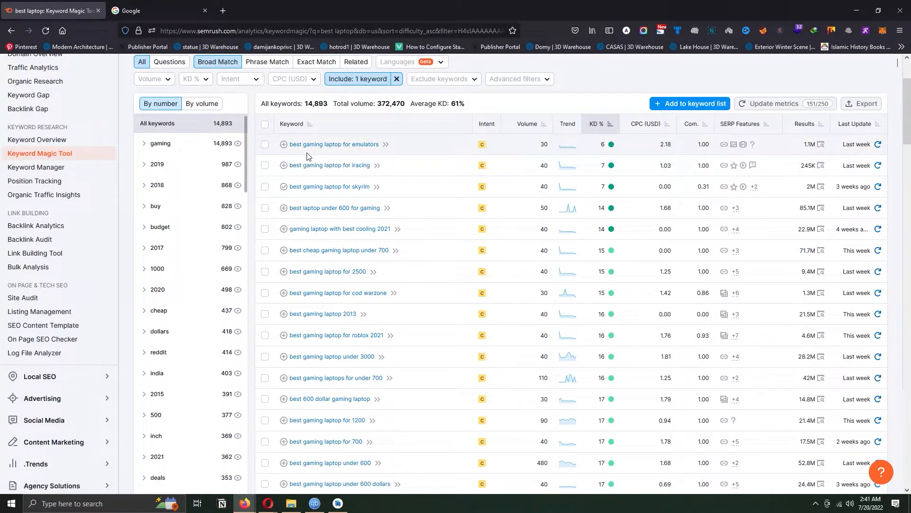
scroll(309, 159, up, 2)
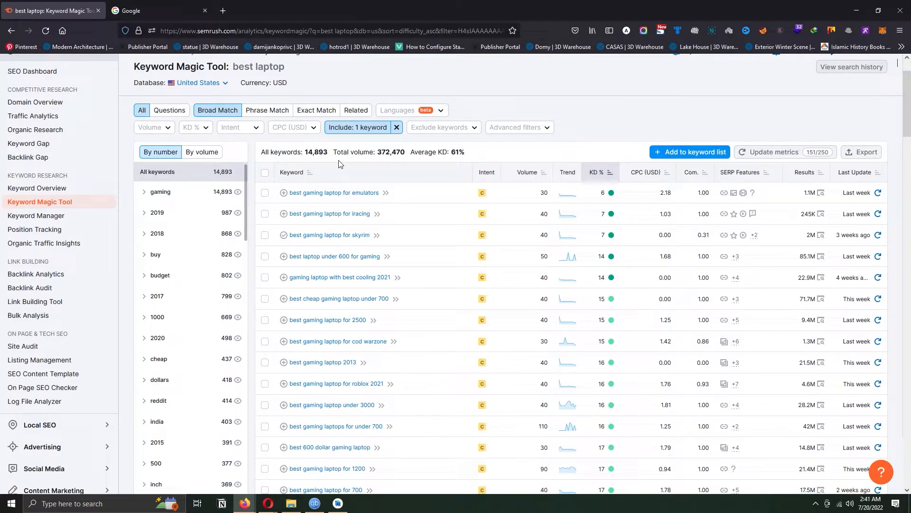
- Exclude keywords containing "2013" and "2021" from the gaming keyword list
click(462, 128)
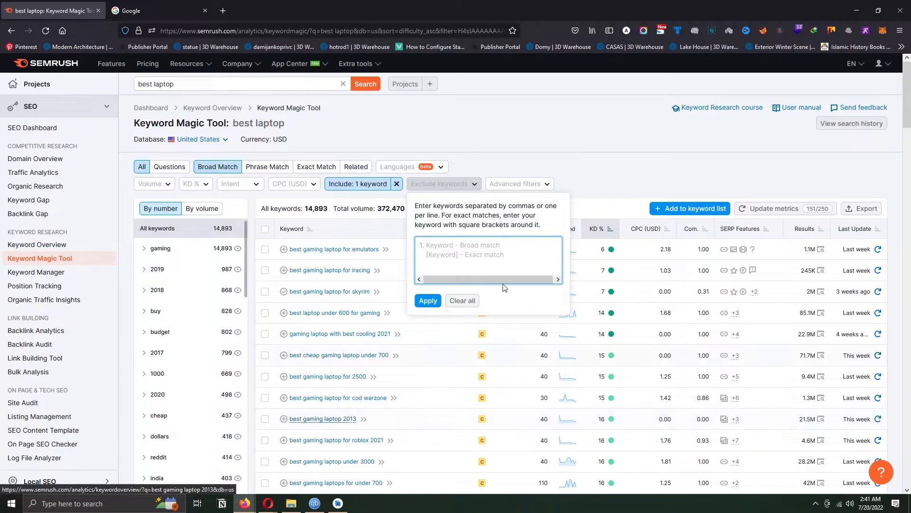
text(2013)
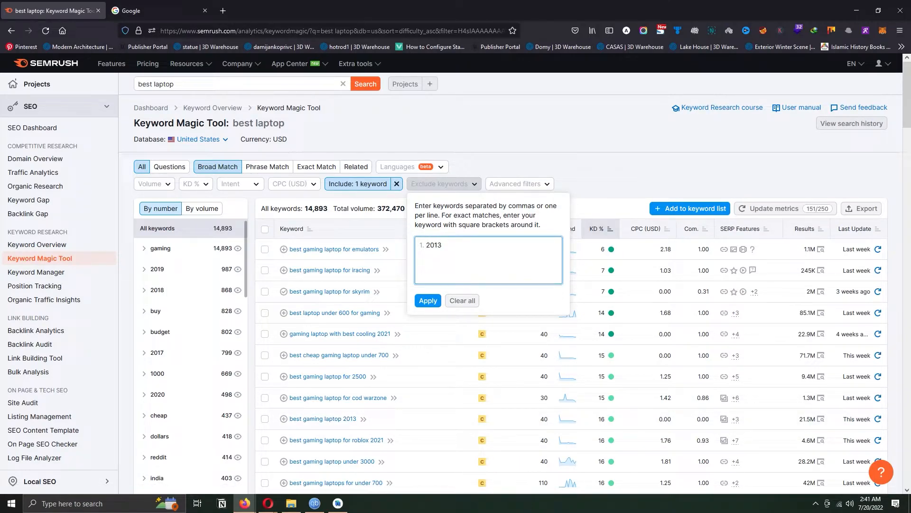
key(Return)
text(2021)
click(427, 304)
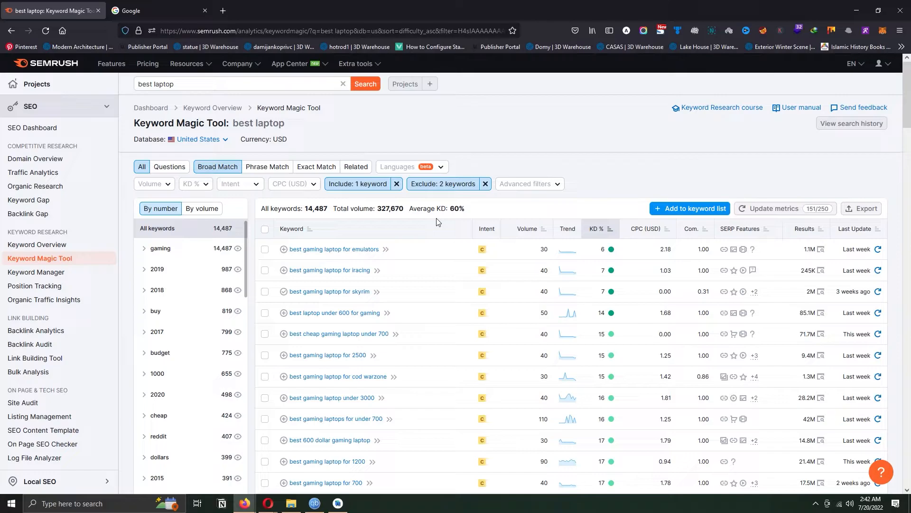
- Browse the remaining gaming keywords and remove both the exclude and include keyword filters
scroll(434, 228, down, 2)
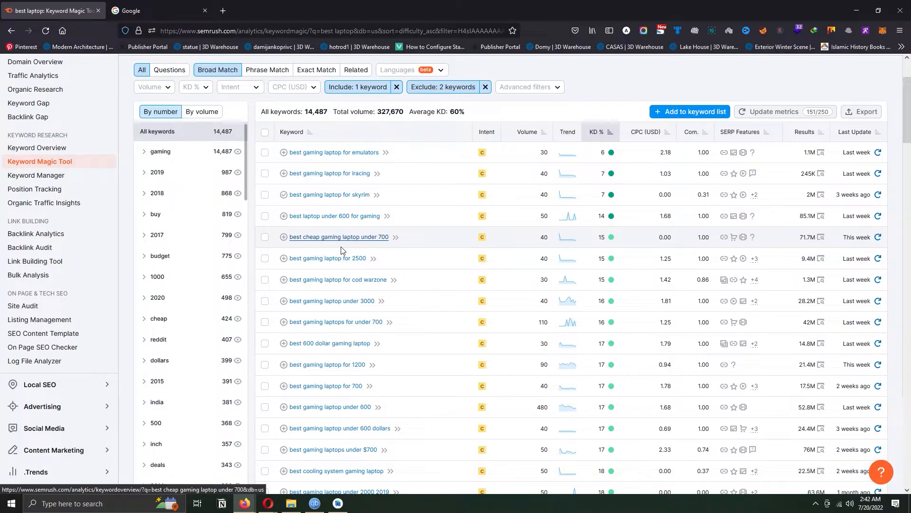
scroll(387, 286, up, 2)
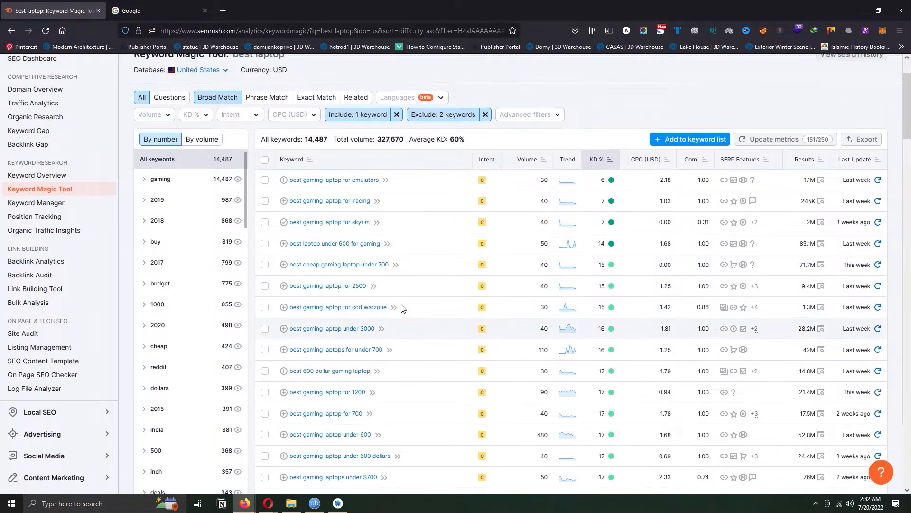
click(485, 184)
click(397, 184)
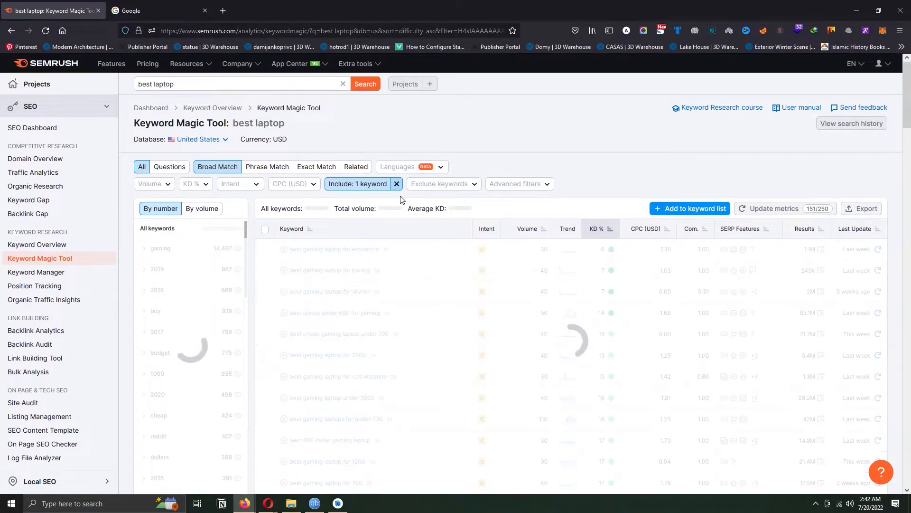
- Limit the keywords to a word count from 5 to 8 with the advanced filters and browse the suggestions
click(525, 187)
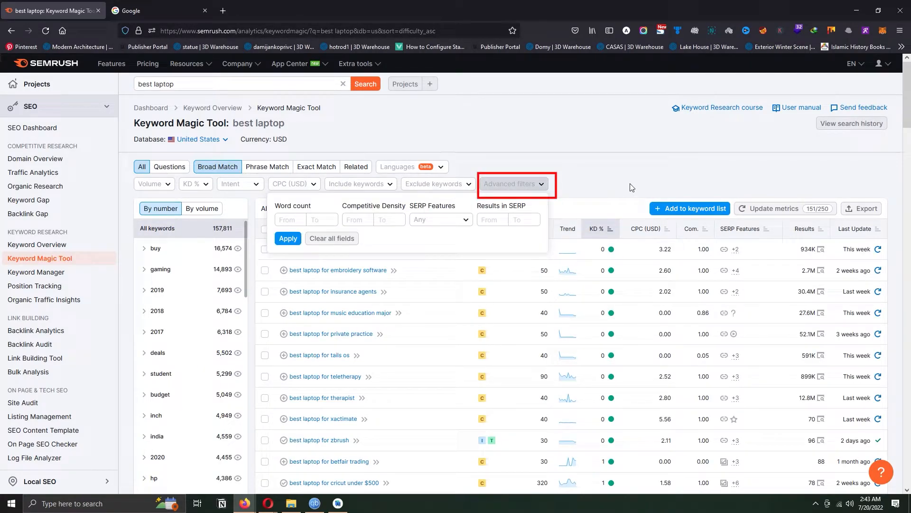
click(289, 218)
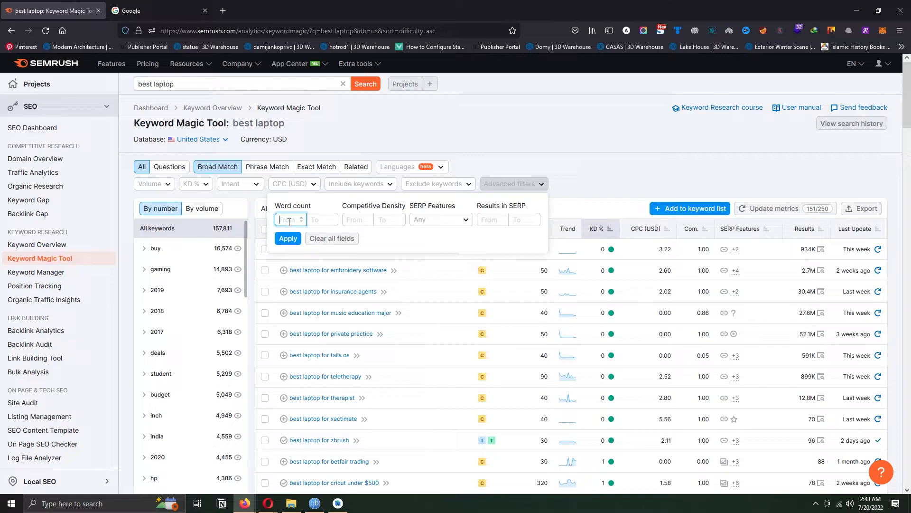
text(3)
double_click(293, 221)
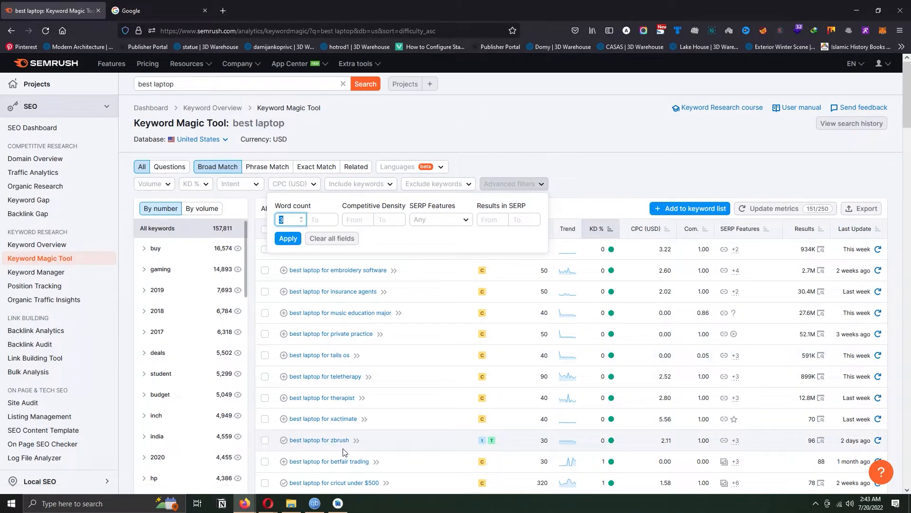
key(Up)
text(5)
click(321, 222)
text(8)
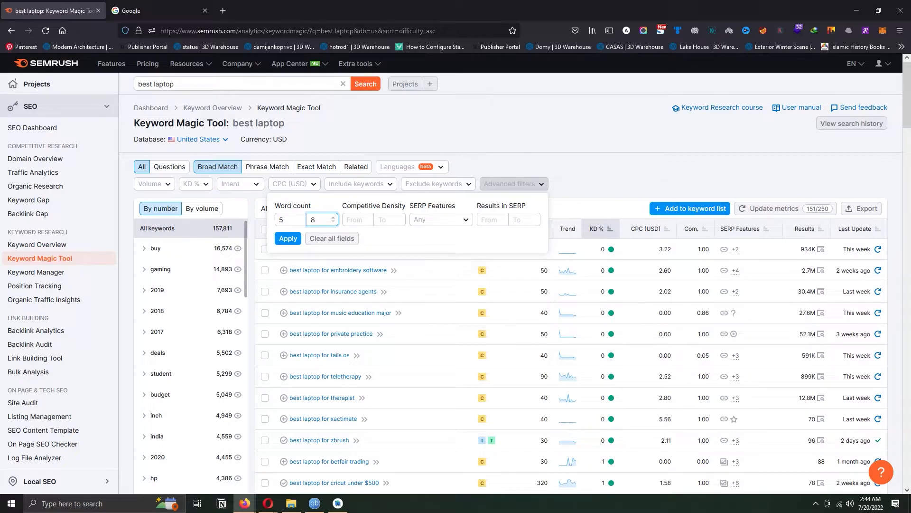
click(288, 238)
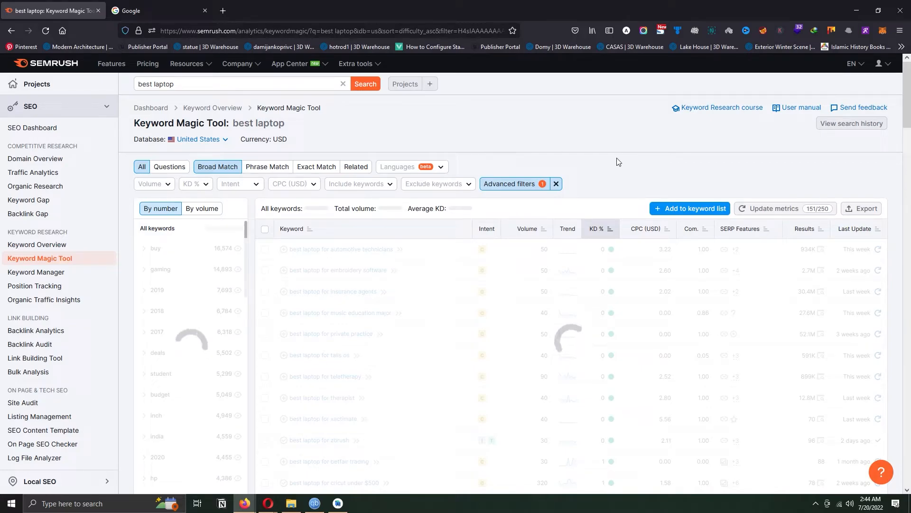
scroll(474, 257, down, 1)
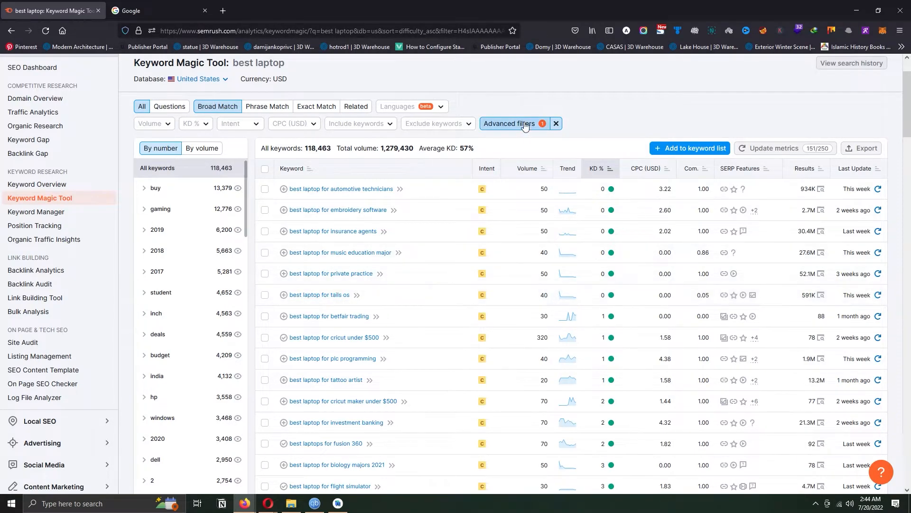
- Check the Competitive Density range in the advanced filters and clear both word count values without applying
click(509, 123)
click(368, 161)
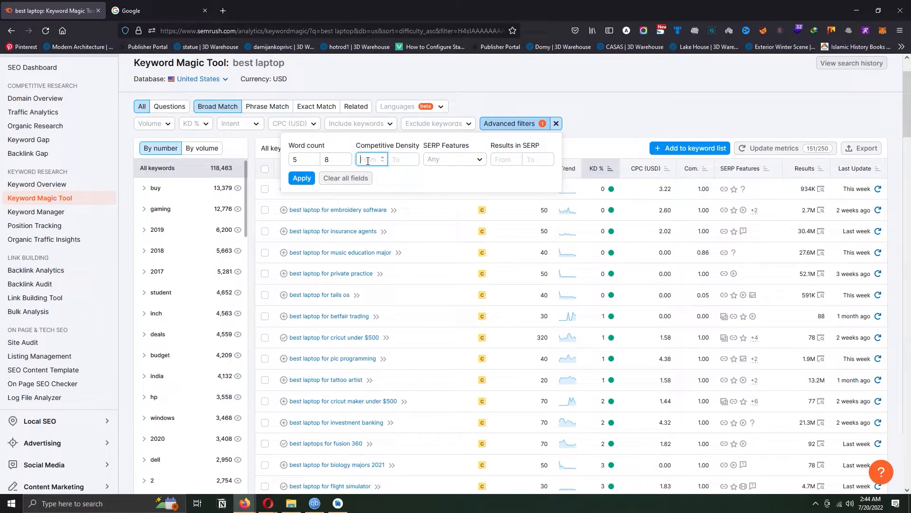
click(338, 160)
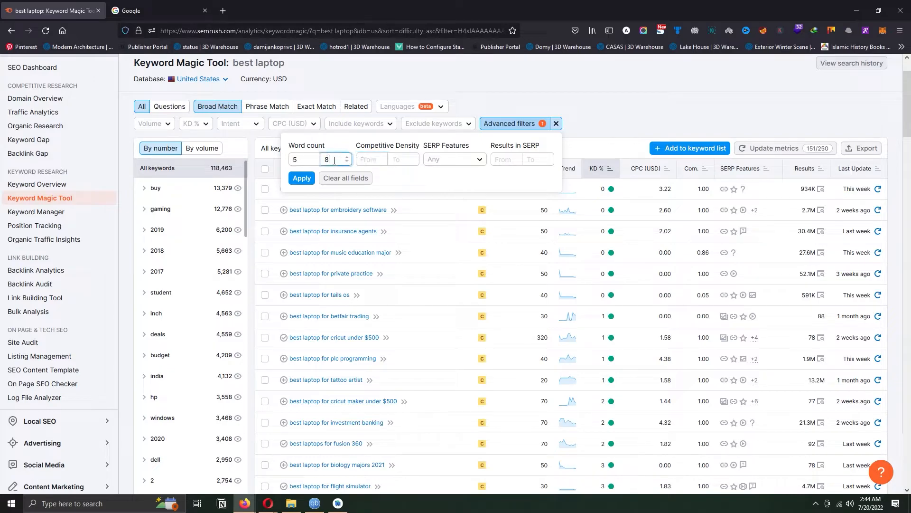
key(BackSpace)
double_click(308, 163)
key(BackSpace)
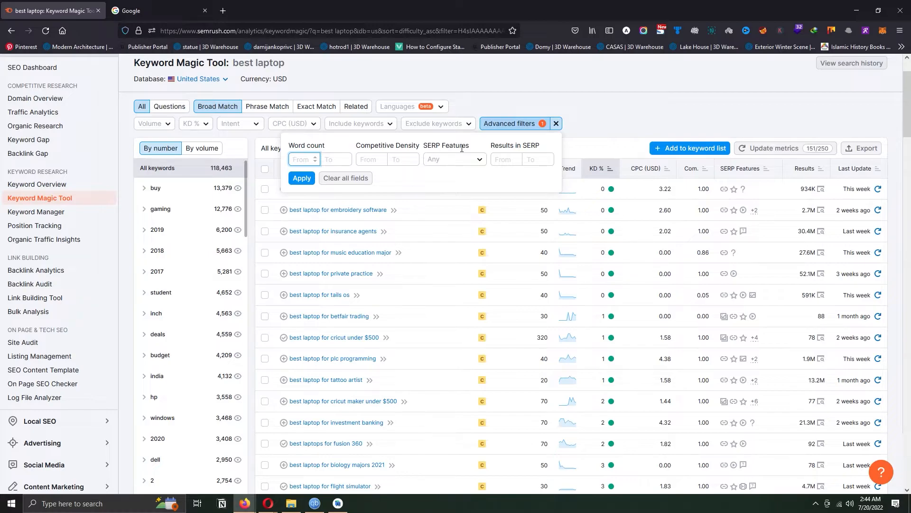
- Examine the SERP Features options and the Results in SERP range of the advanced filters against the keyword table
click(478, 165)
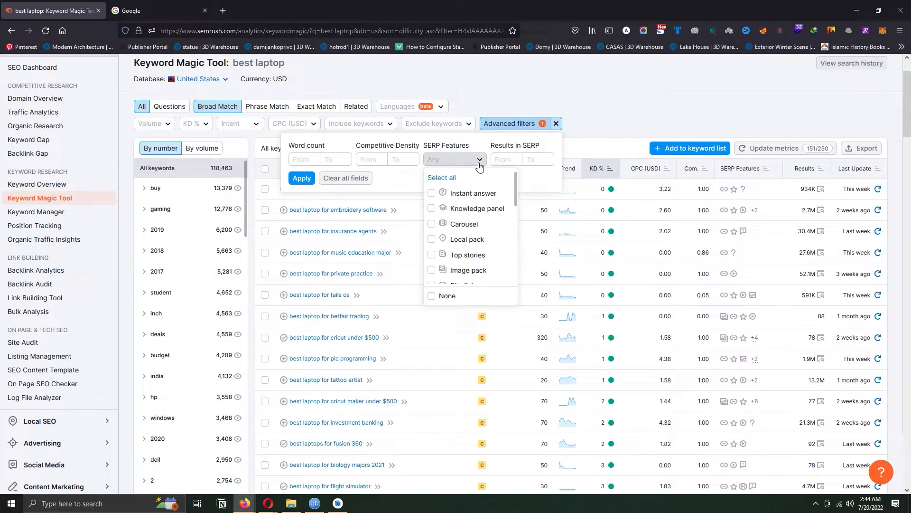
click(479, 165)
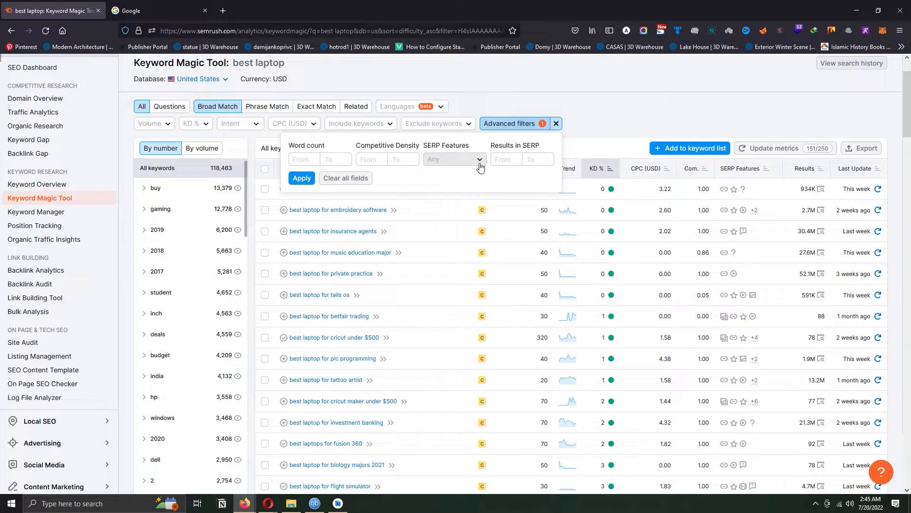
click(506, 160)
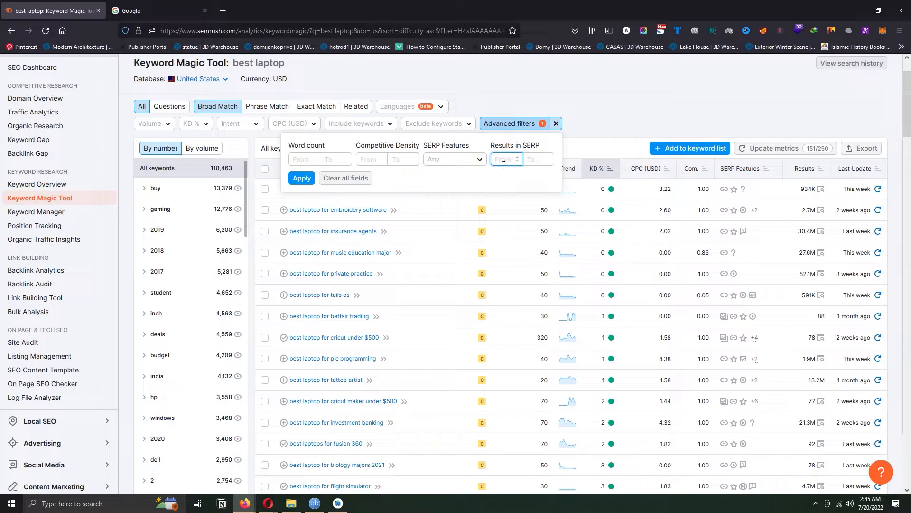
click(582, 144)
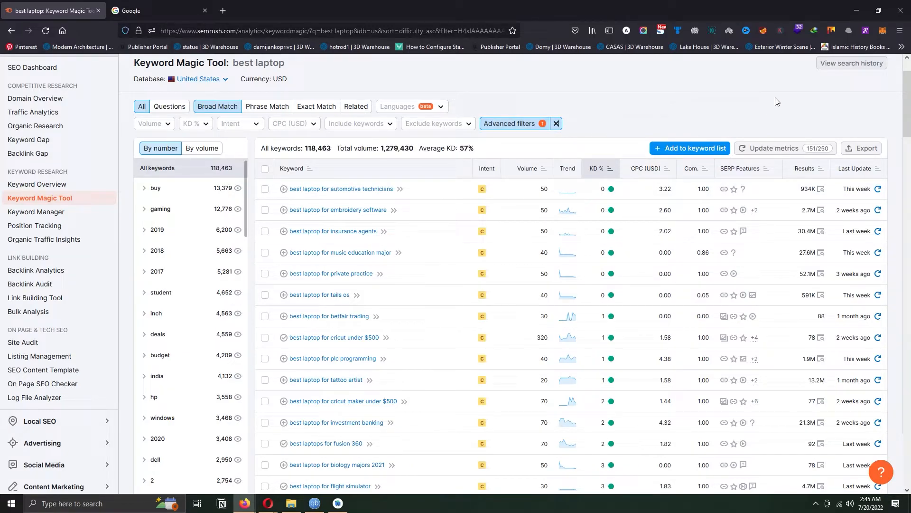
click(513, 122)
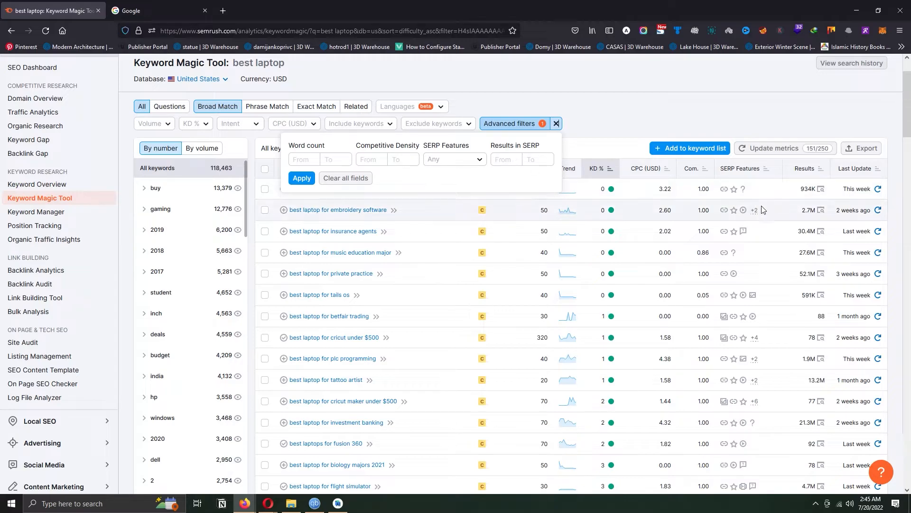
mouse_move(612, 232)
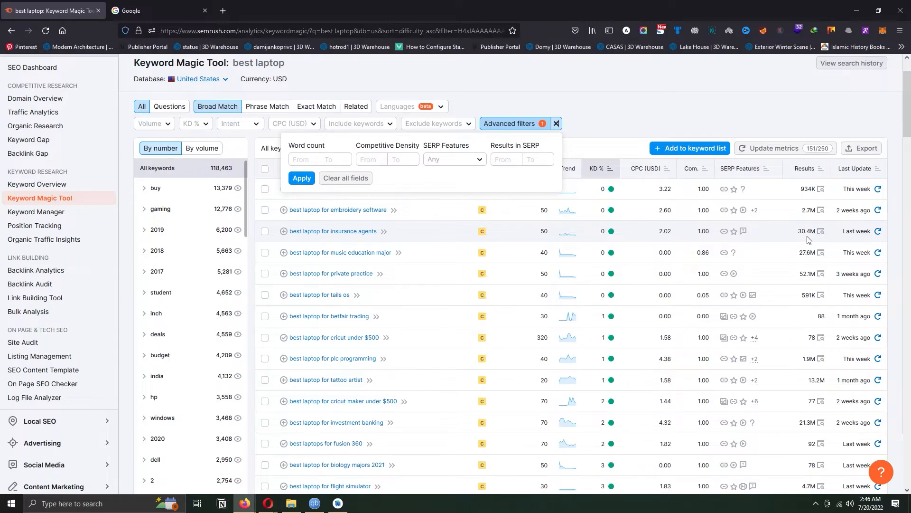
- Limit the keywords to a maximum of 50 results in SERP with the advanced filters and browse the suggestions
click(506, 160)
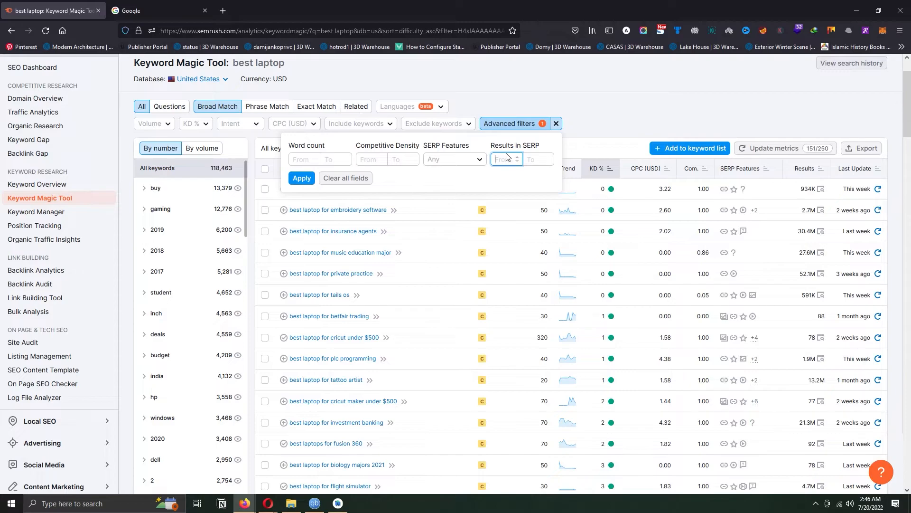
click(529, 158)
text(50)
click(302, 178)
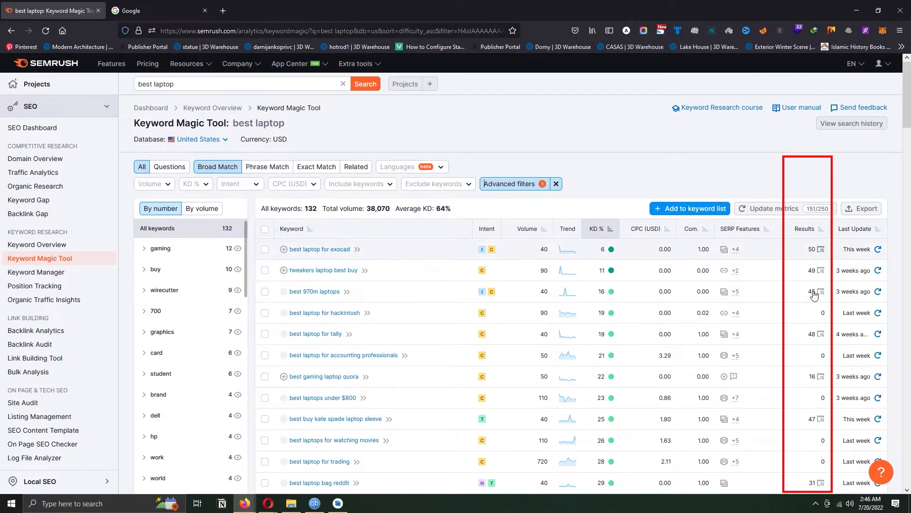
drag(910, 115, 908, 259)
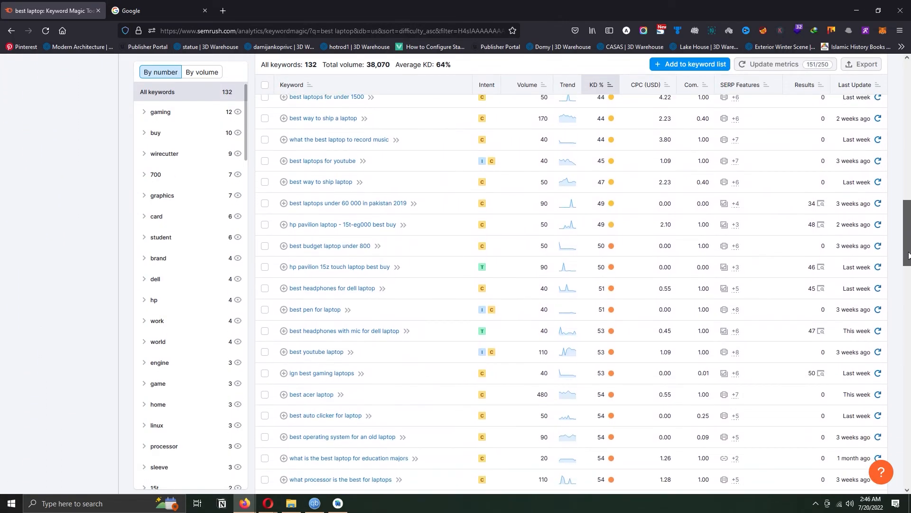
scroll(815, 255, down, 5)
scroll(815, 255, down, 8)
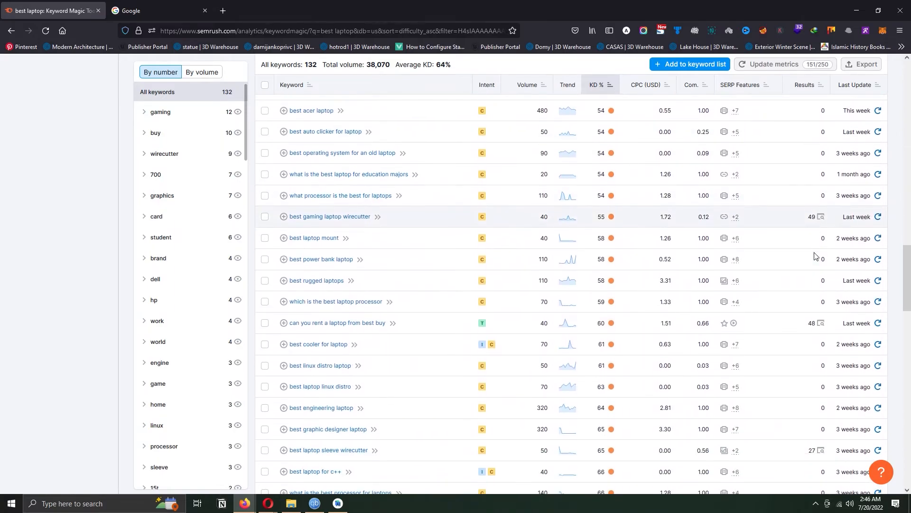
drag(907, 323, 907, 108)
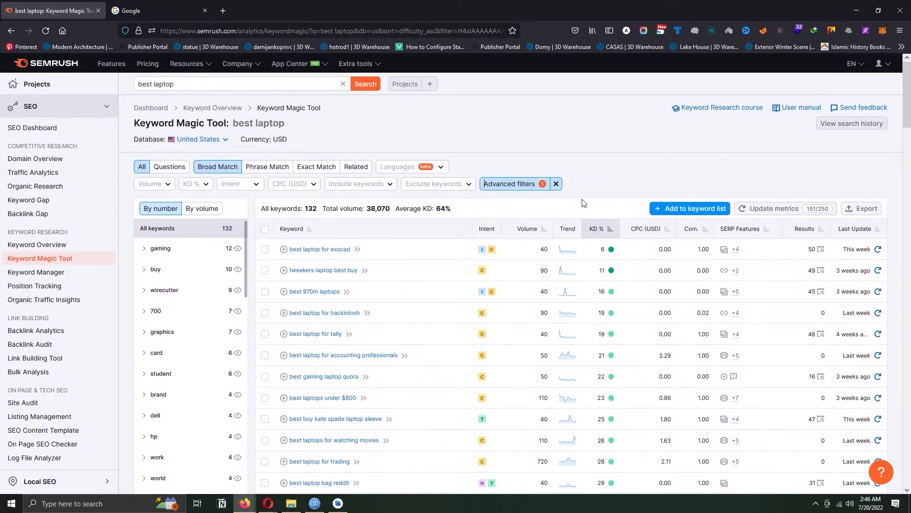
- Remove the advanced filters from the keyword list
click(534, 185)
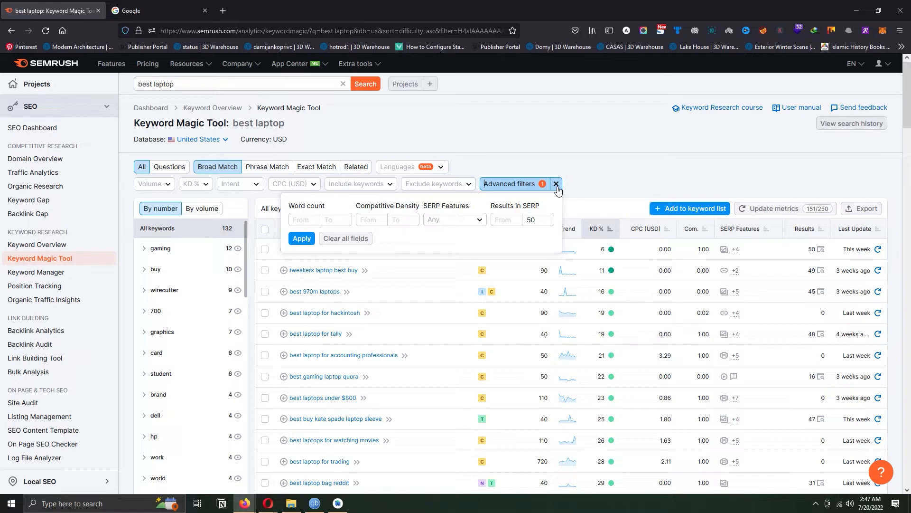
click(556, 186)
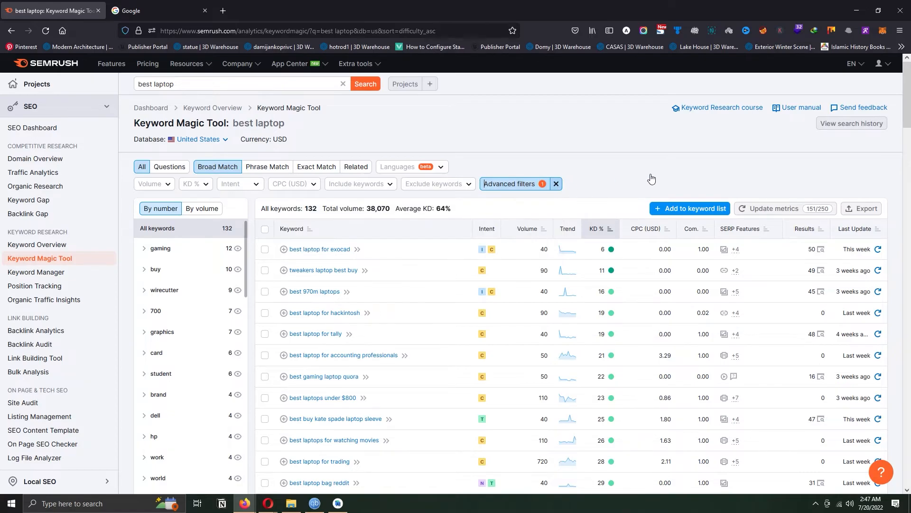
click(553, 186)
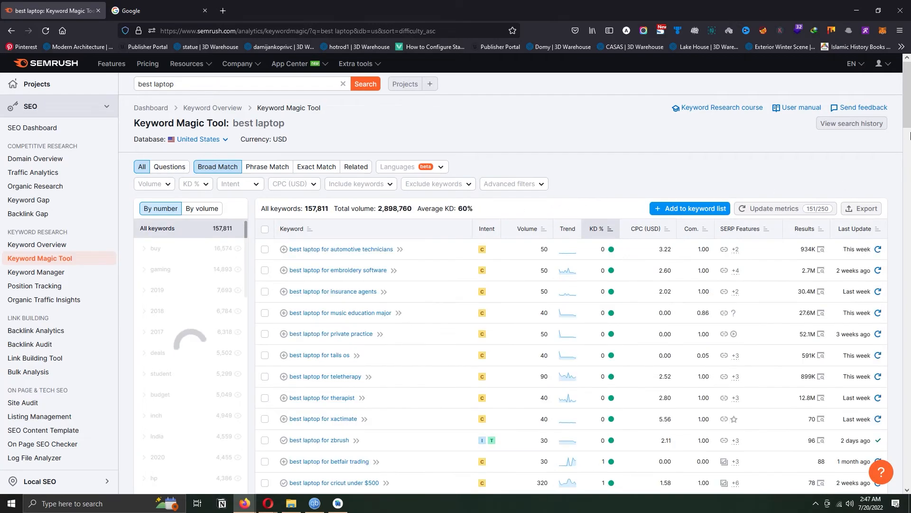
- Restrict the keyword suggestions to the Very easy keyword difficulty level
scroll(908, 116, down, 1)
scroll(908, 117, up, 1)
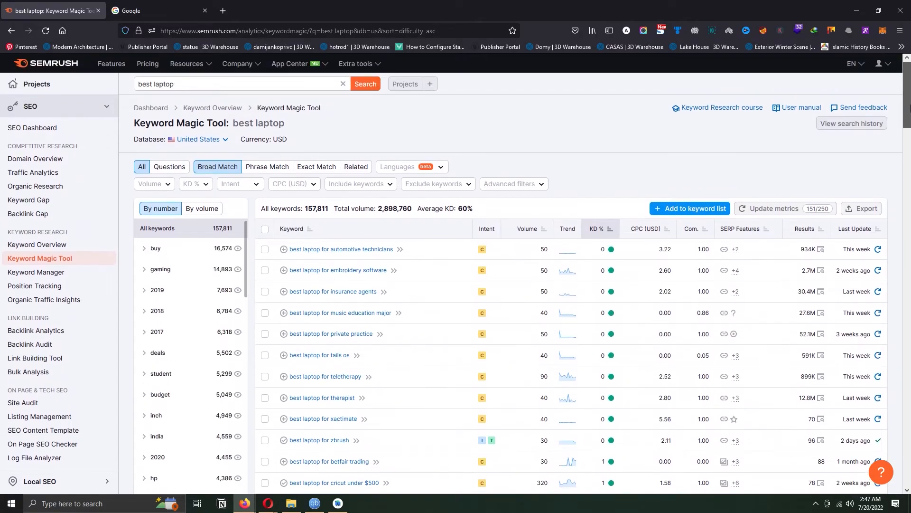
click(205, 191)
click(223, 282)
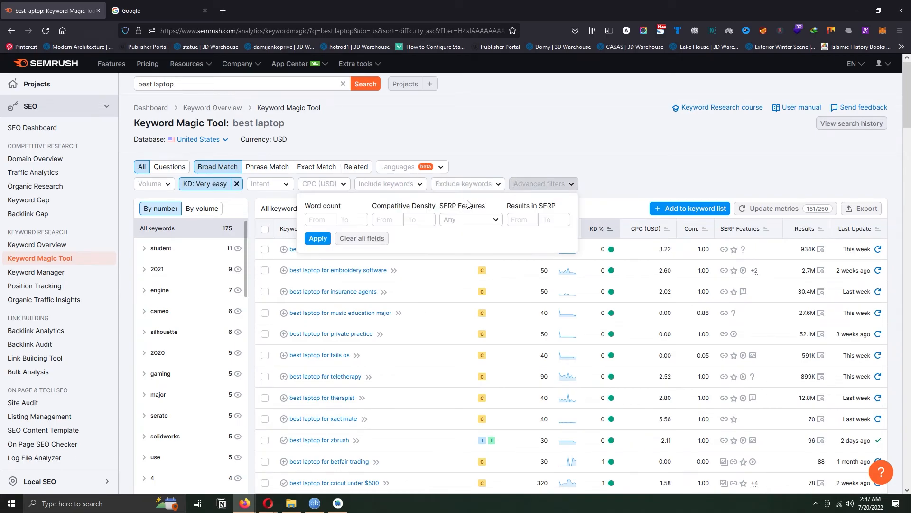
- Limit the very easy keywords to between 0 and 200 results in SERP with the advanced filters and review the list
click(548, 220)
text(200)
click(530, 220)
text(0)
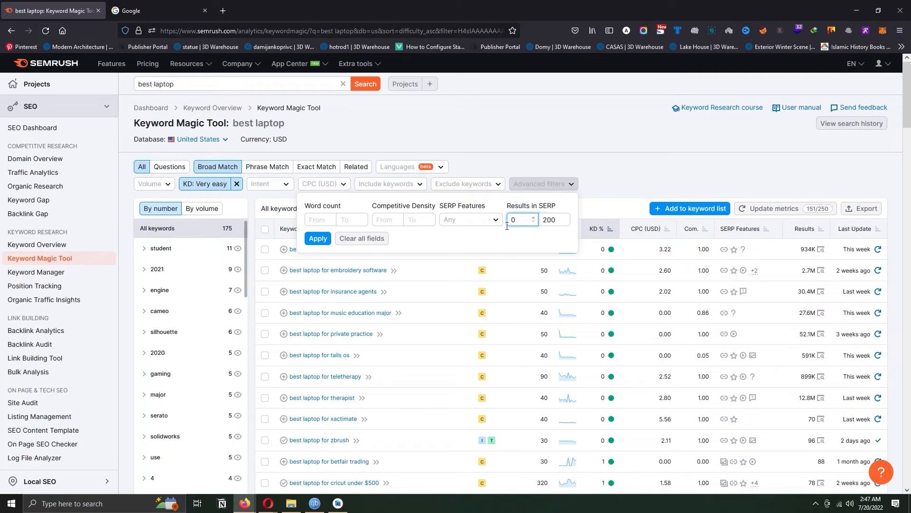
click(318, 238)
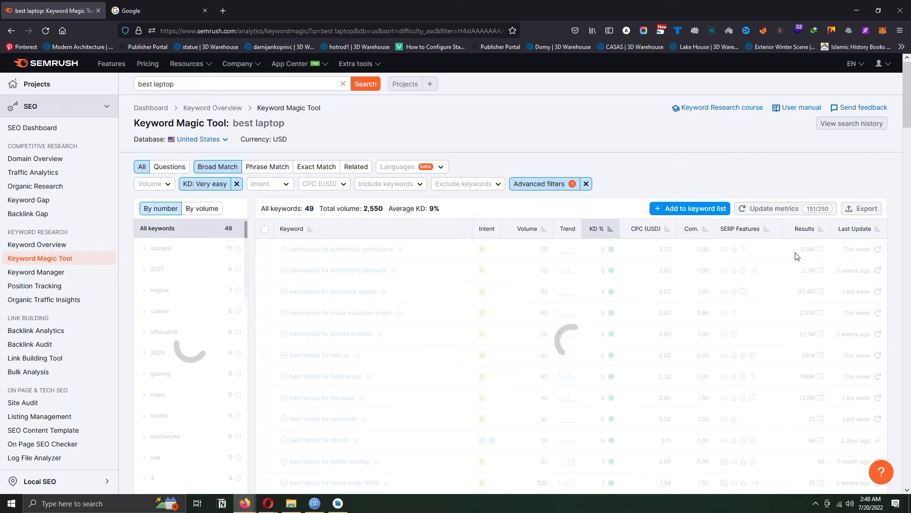
mouse_move(910, 98)
mouse_down()
mouse_move(910, 342)
mouse_move(909, 90)
mouse_up()
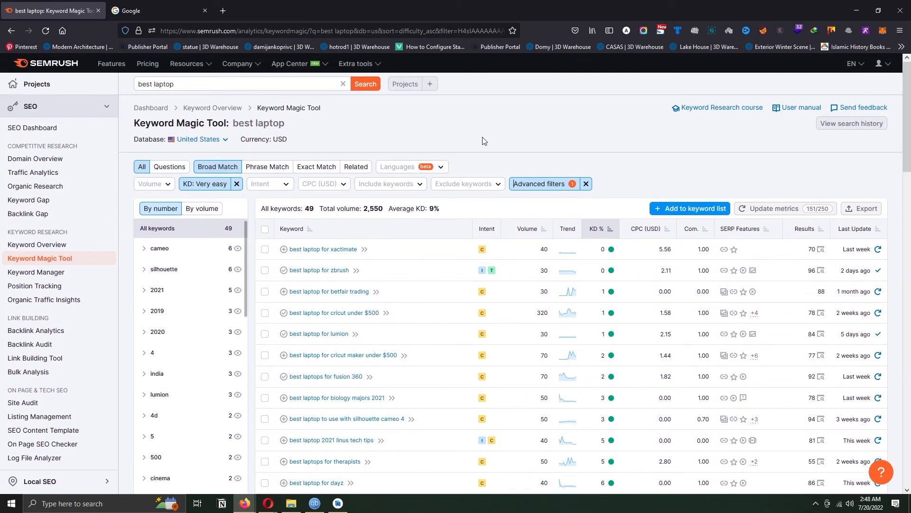